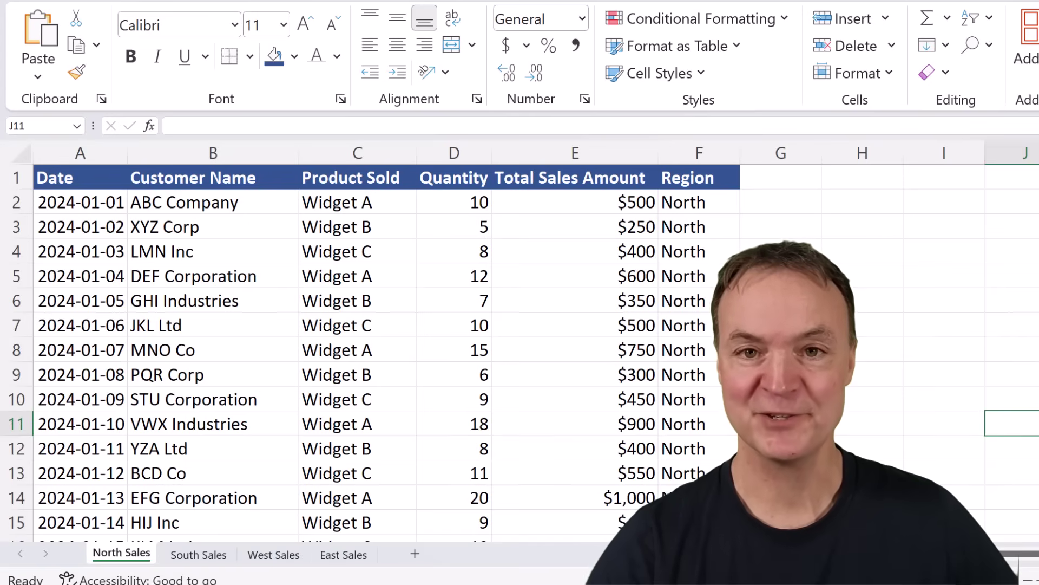
# Look over the South, West and East Sales sheets and the Regions folder of sales workbooks
pyautogui.click(184, 560)
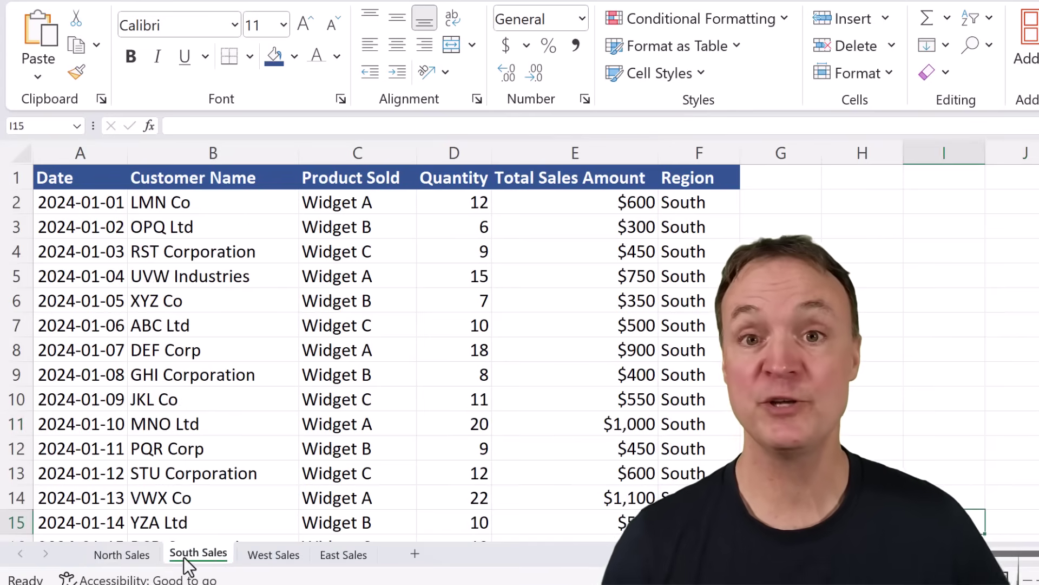
pyautogui.click(281, 557)
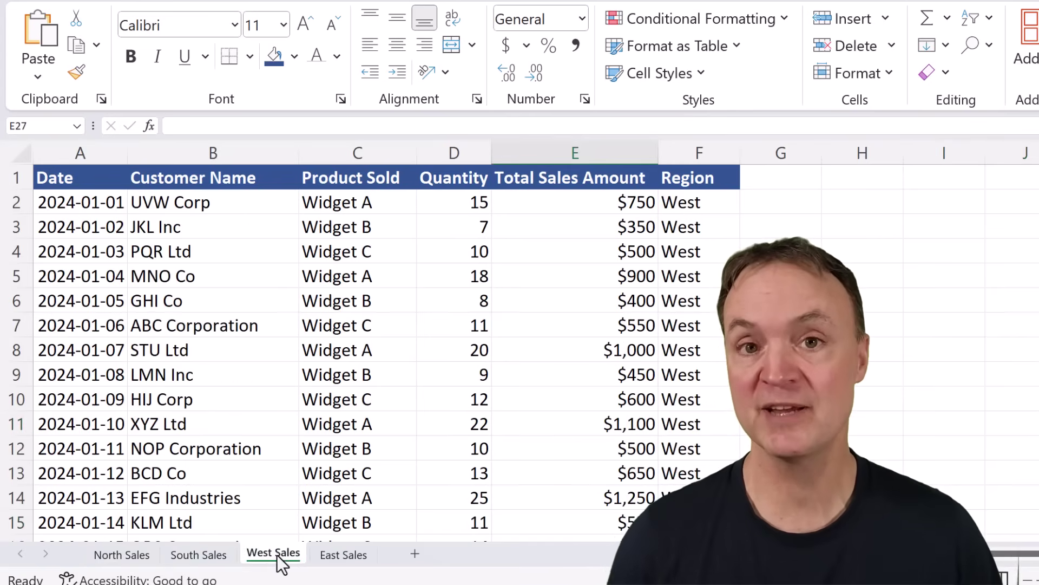
pyautogui.click(360, 564)
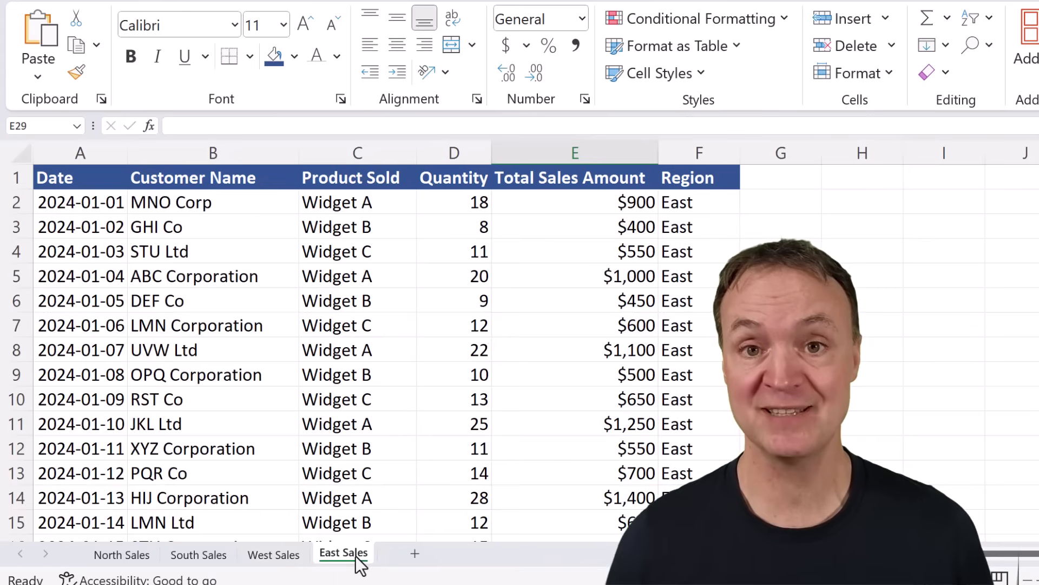
pyautogui.click(564, 580)
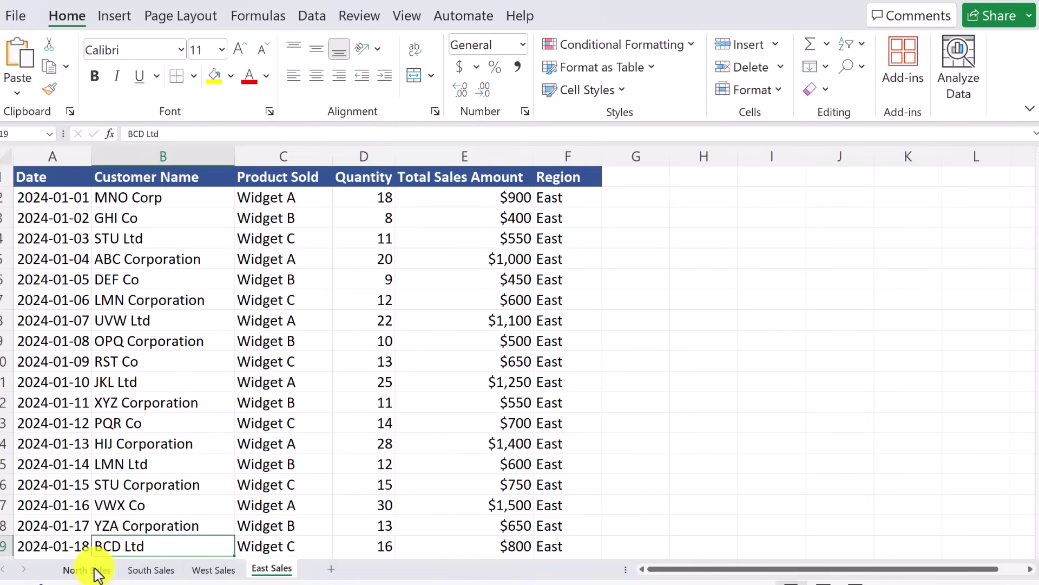
# Cycle through North, South, West and East Sales again, ending on East Sales
pyautogui.click(86, 570)
pyautogui.click(142, 569)
pyautogui.click(212, 569)
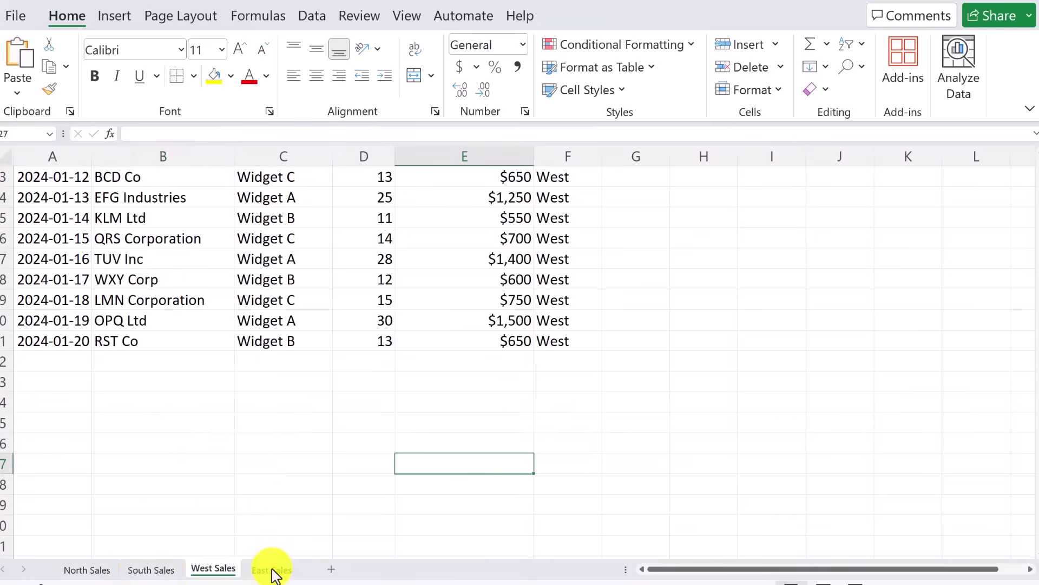
pyautogui.click(271, 569)
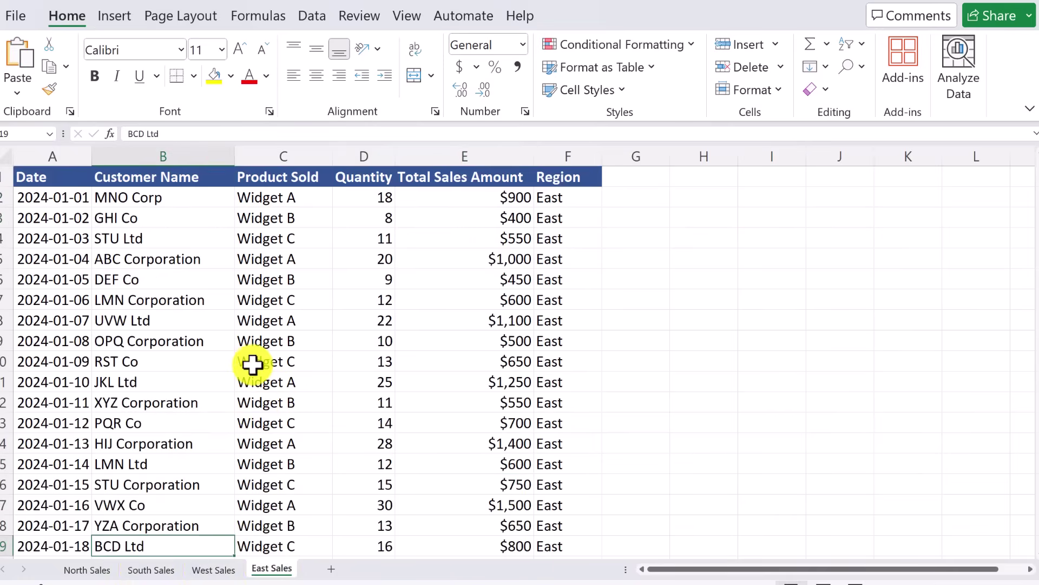
pyautogui.scroll(-3, 253, 366)
pyautogui.scroll(3, 251, 364)
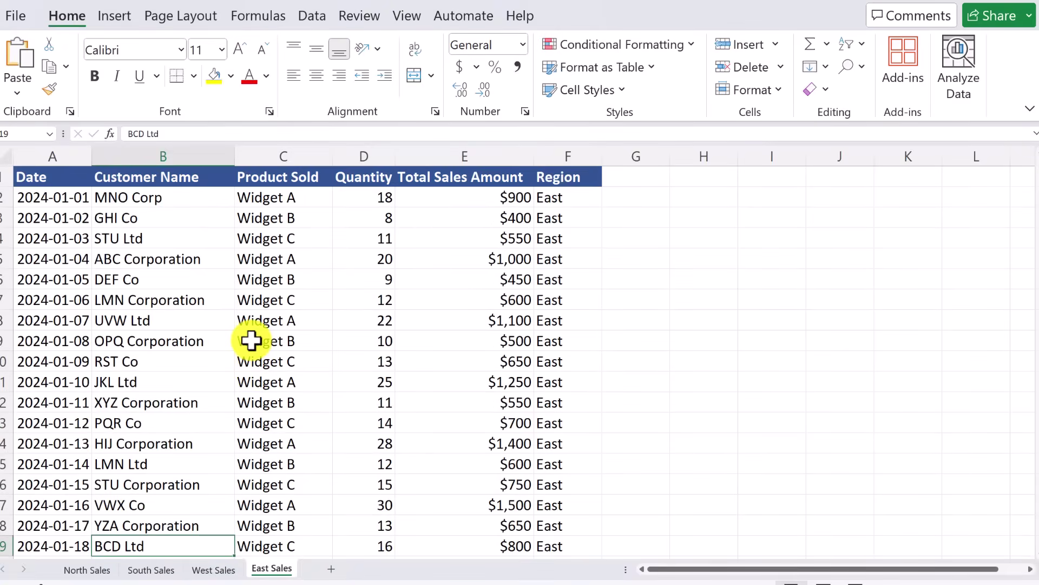
# In a new blank workbook, start Get Data from an Excel workbook
pyautogui.click(14, 17)
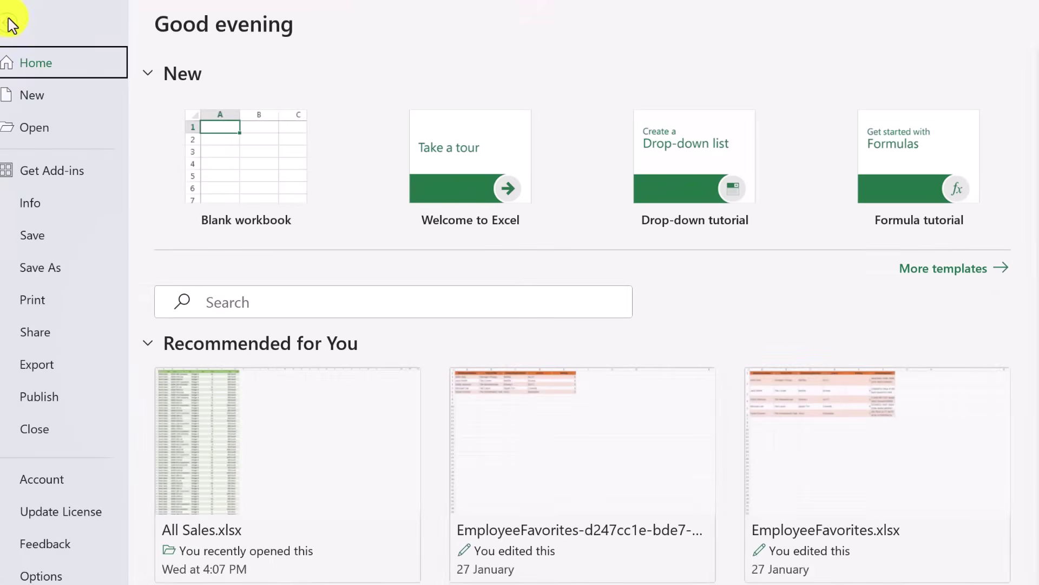
pyautogui.click(260, 192)
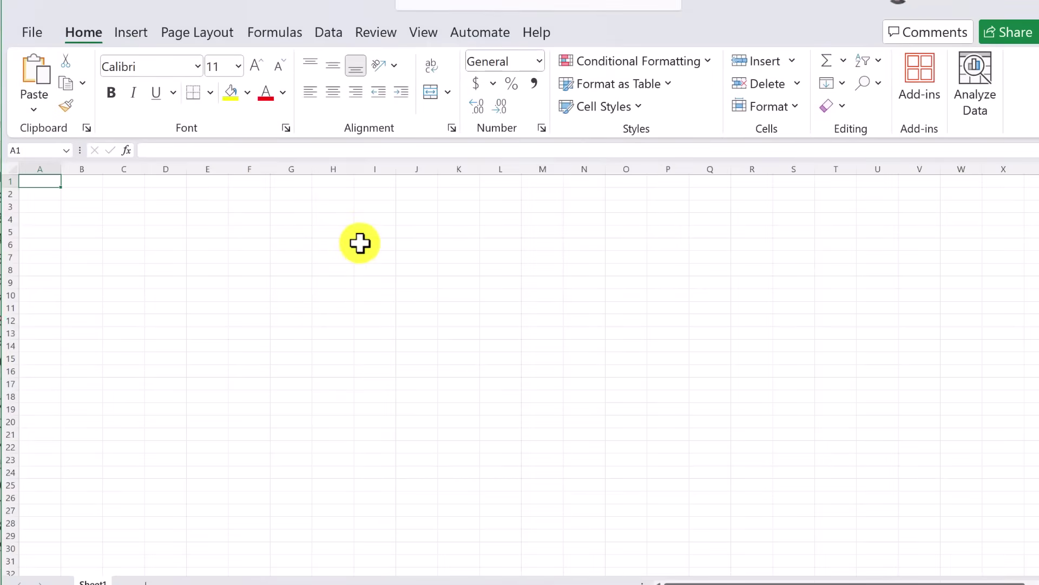
pyautogui.click(330, 34)
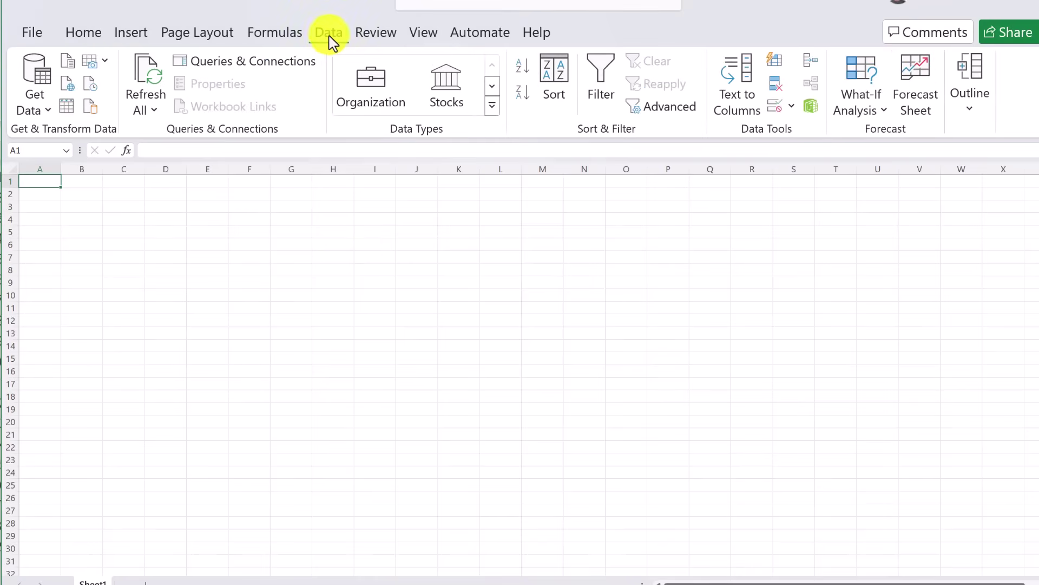
pyautogui.click(36, 103)
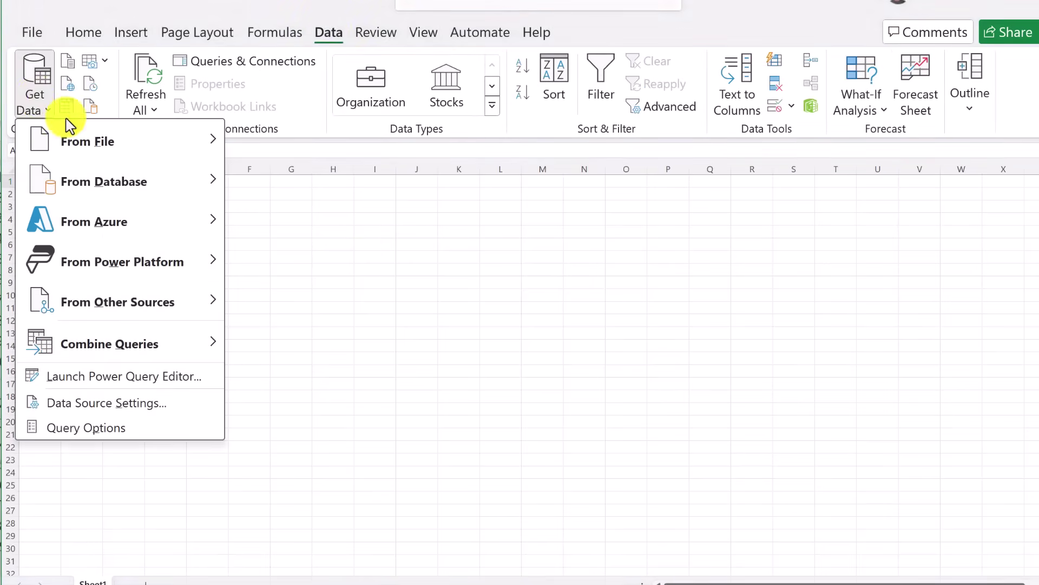
pyautogui.moveTo(111, 149)
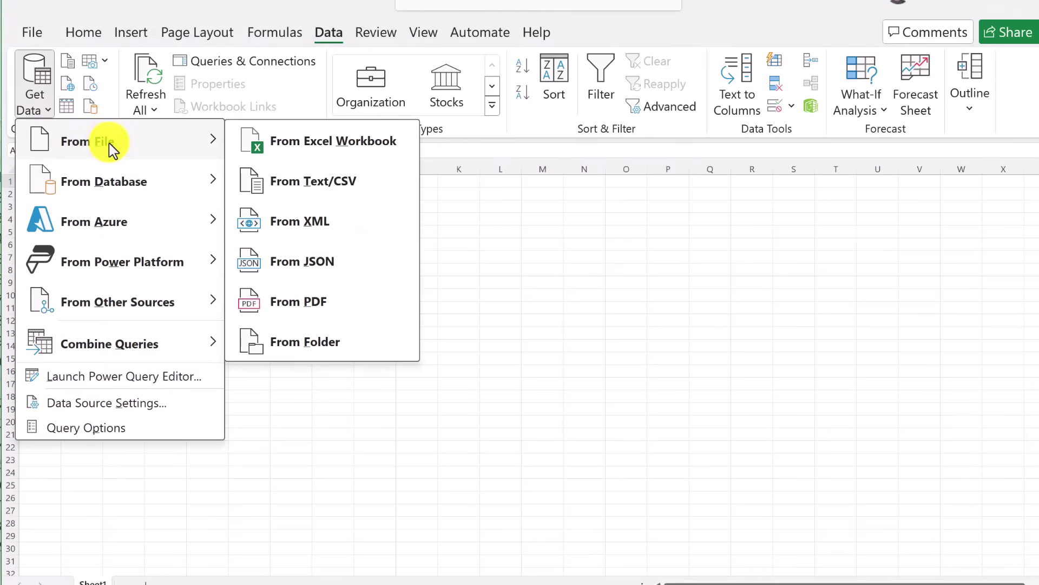
pyautogui.click(345, 155)
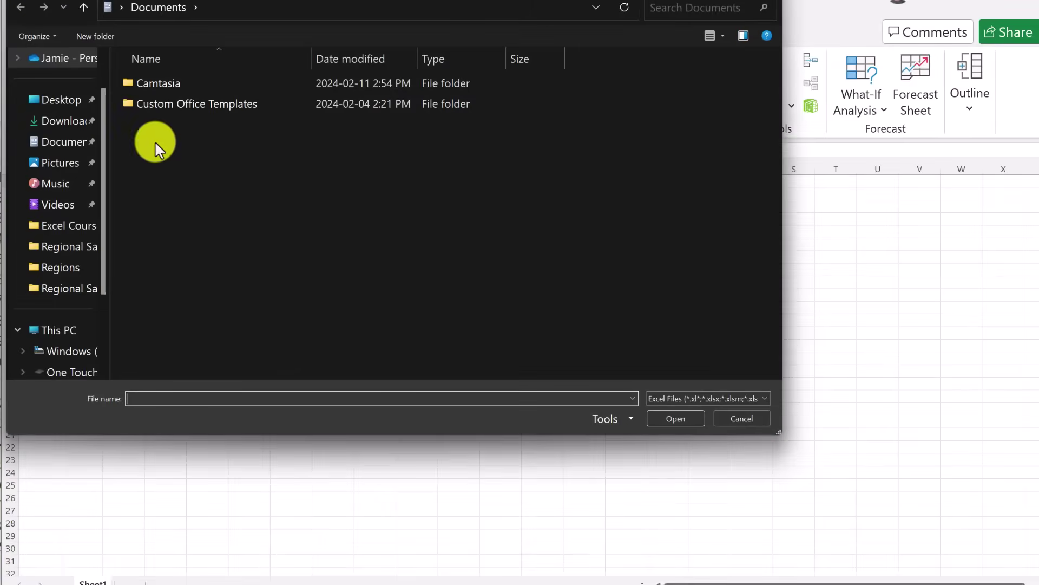
# Import all regions sales.xlsx from the Desktop's Regional Sales folder
pyautogui.click(51, 99)
pyautogui.doubleClick(168, 165)
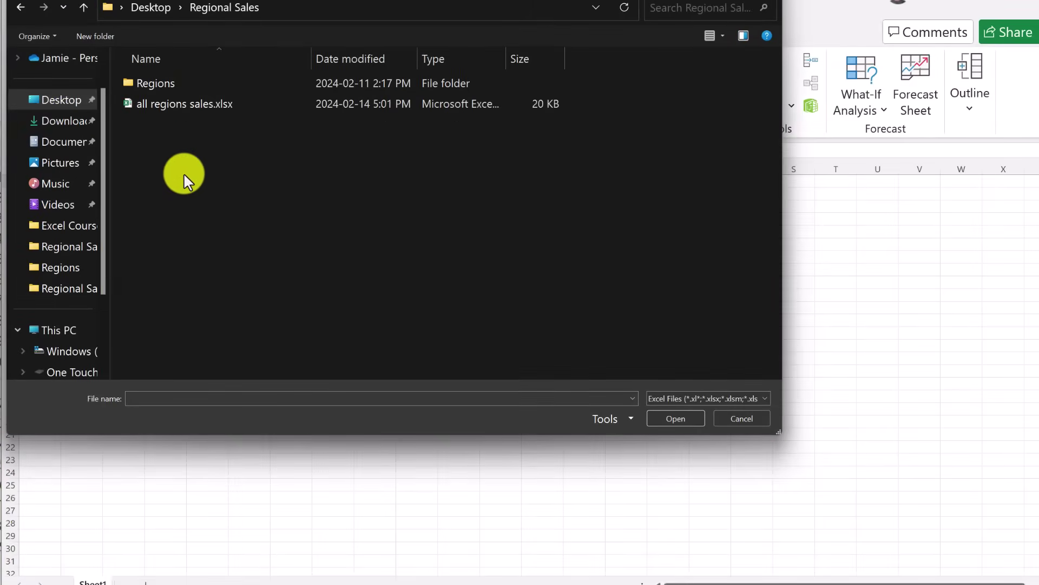
pyautogui.click(169, 110)
pyautogui.click(677, 417)
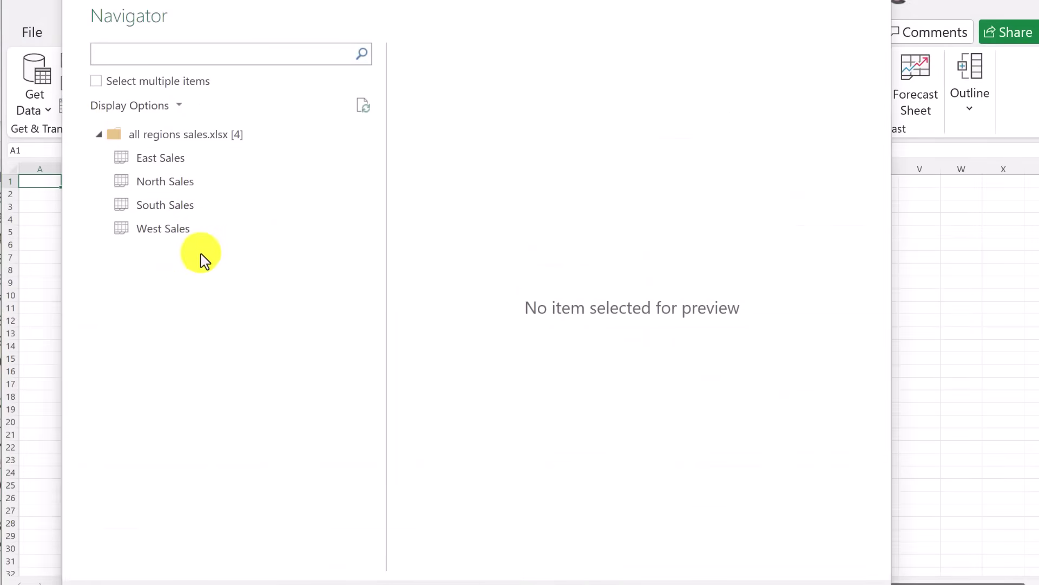
# Preview the North, South, West and East Sales sheets, then load East Sales into Power Query Editor
pyautogui.click(174, 182)
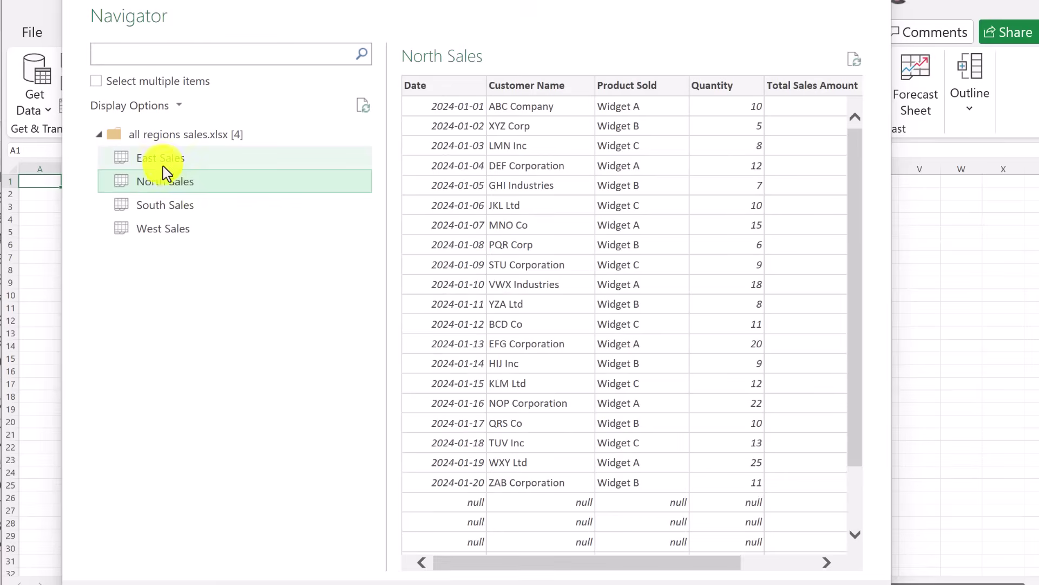
pyautogui.click(172, 206)
pyautogui.click(187, 230)
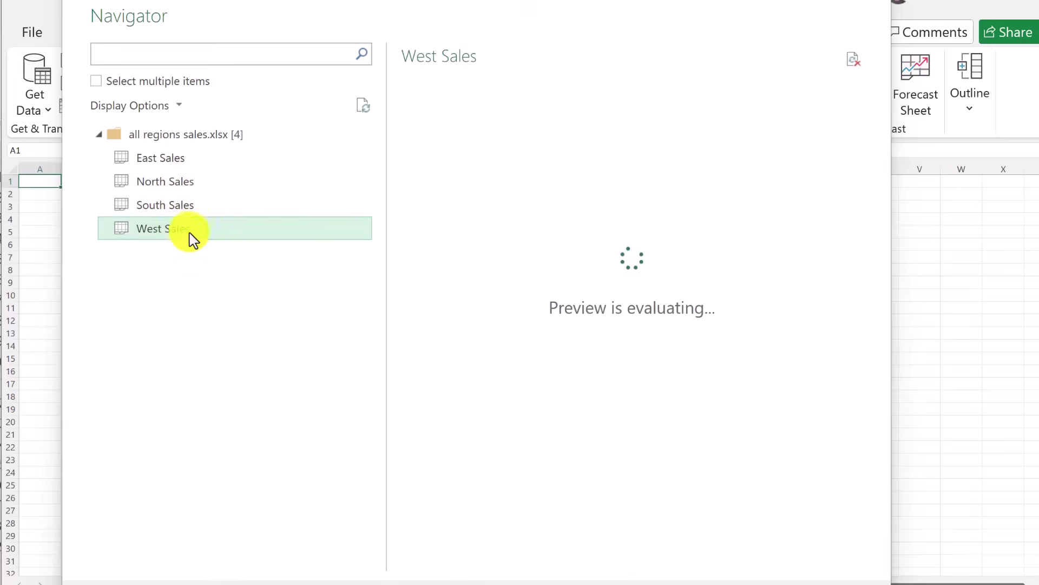
pyautogui.click(181, 159)
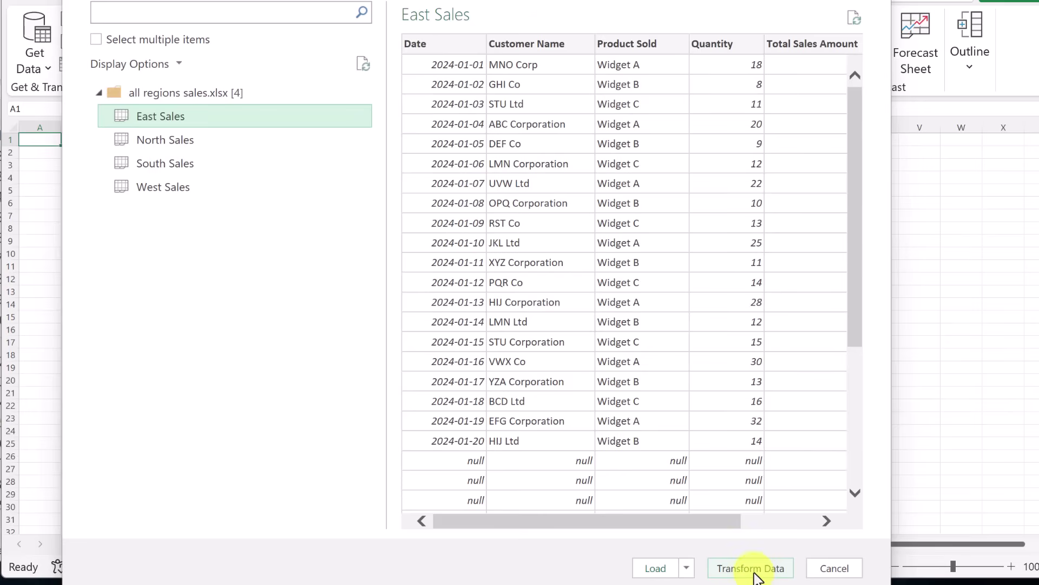
pyautogui.click(757, 569)
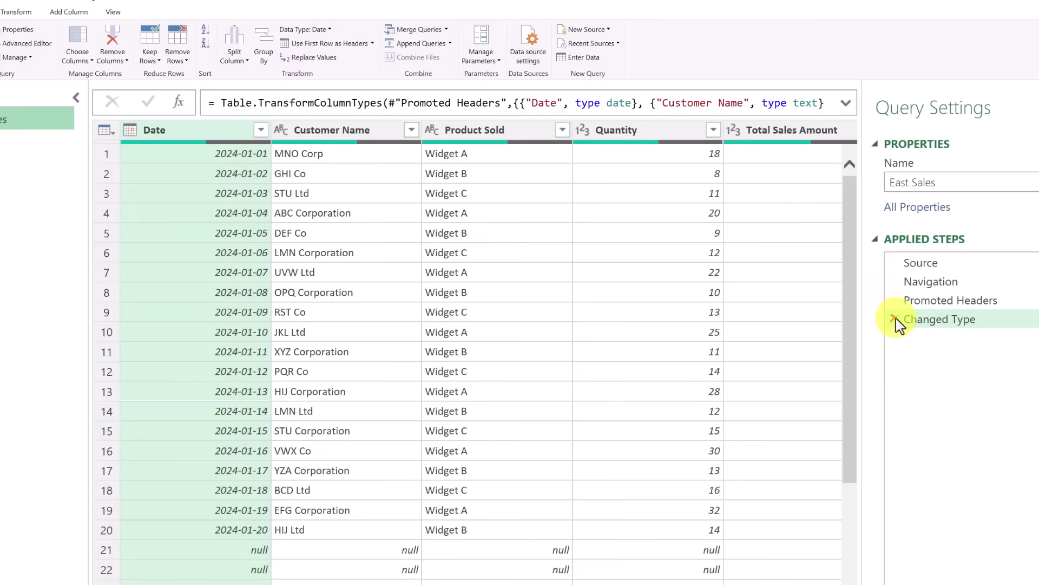
# Delete the Changed Type, Promoted Headers and Navigation steps so only Source remains
pyautogui.click(894, 319)
pyautogui.click(895, 299)
pyautogui.click(894, 281)
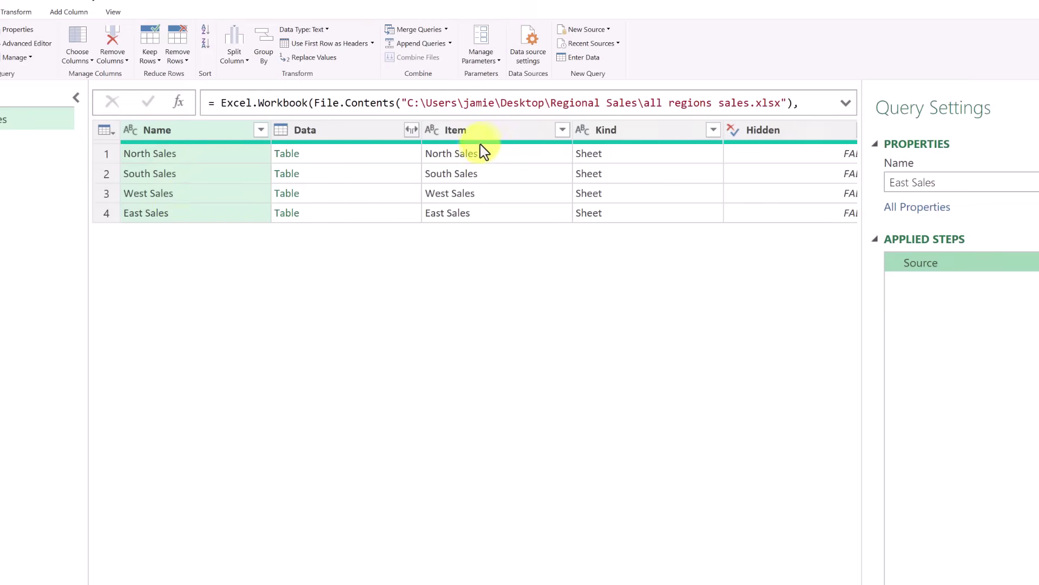
pyautogui.click(505, 132)
# Use Choose Columns to keep only the Name and Data columns
pyautogui.rightClick(509, 132)
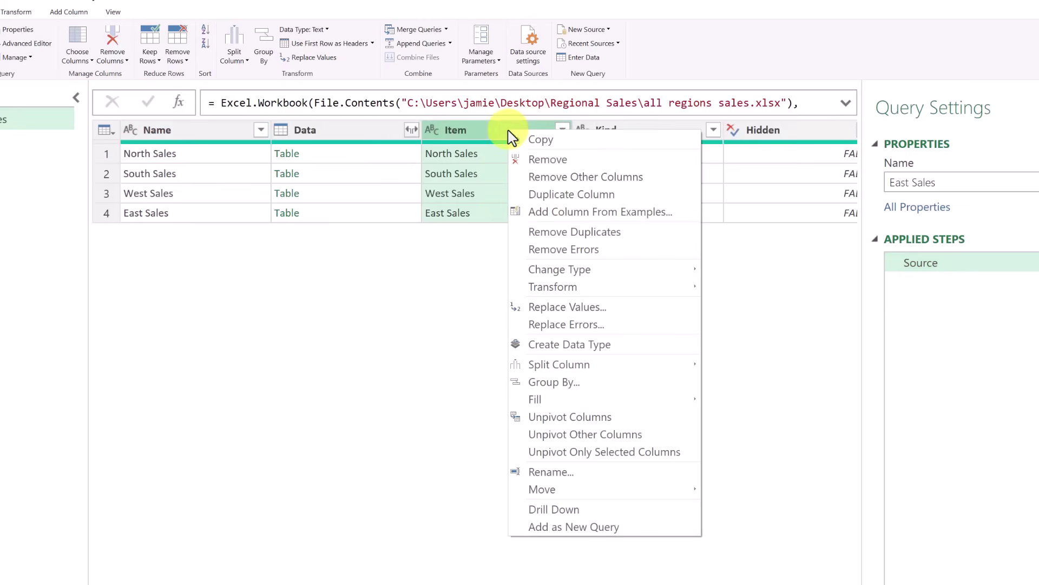
pyautogui.click(503, 132)
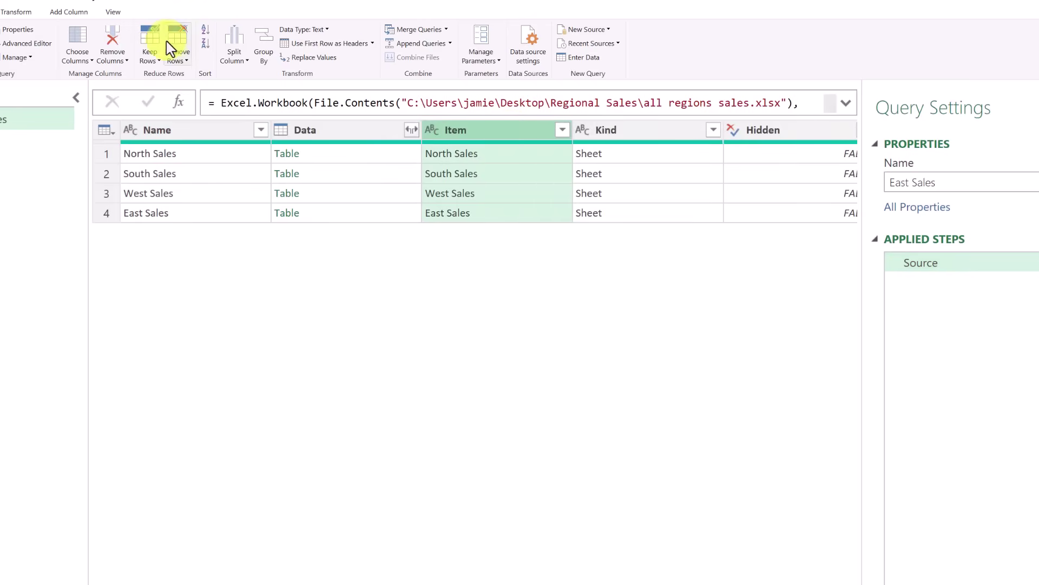
pyautogui.click(87, 37)
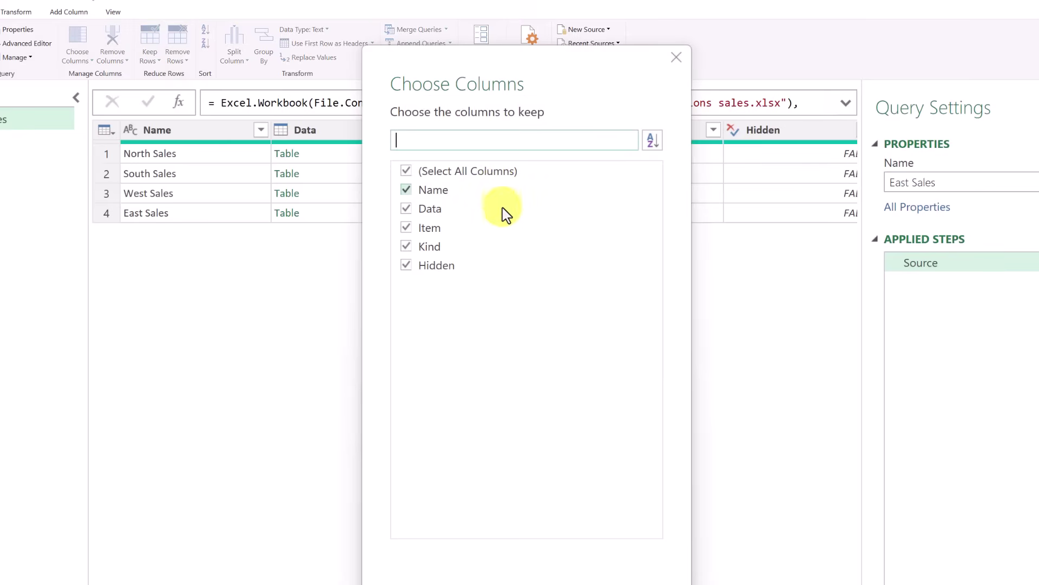
pyautogui.click(407, 172)
pyautogui.click(407, 191)
pyautogui.click(407, 210)
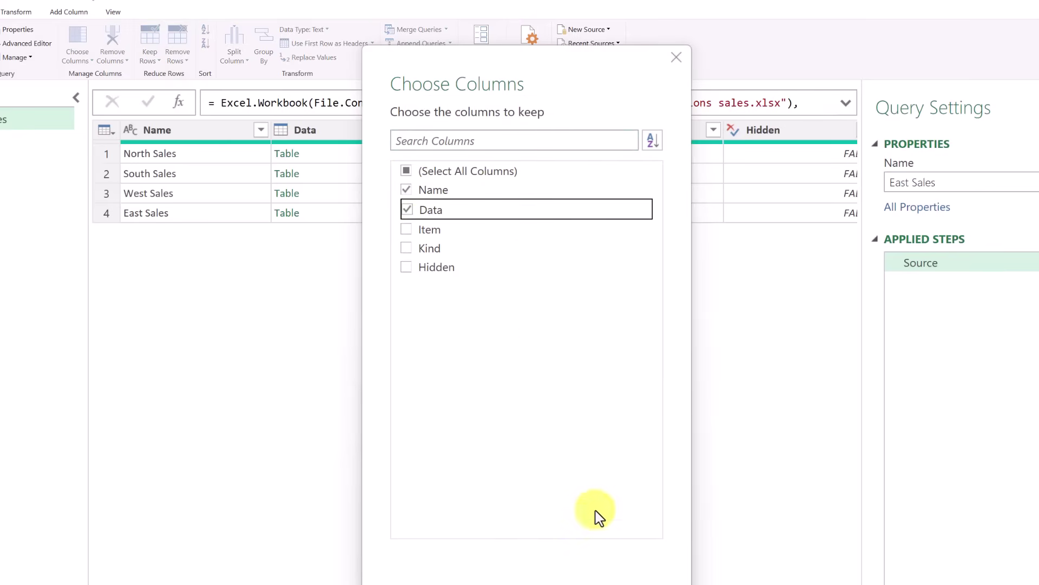
pyautogui.click(580, 579)
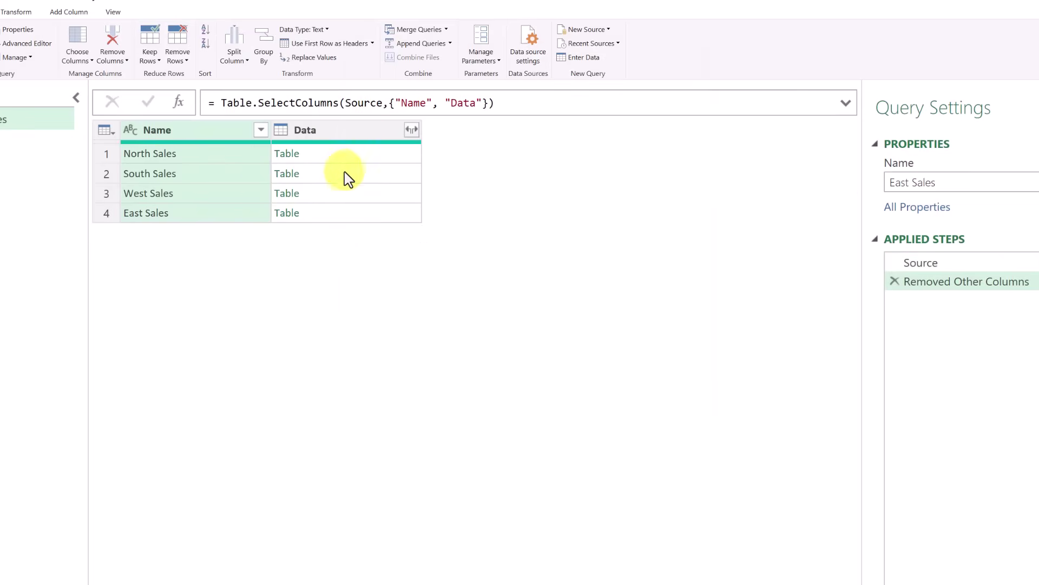
# Expand the Data column's tables into separate columns and scroll through the stacked regional rows
pyautogui.click(413, 130)
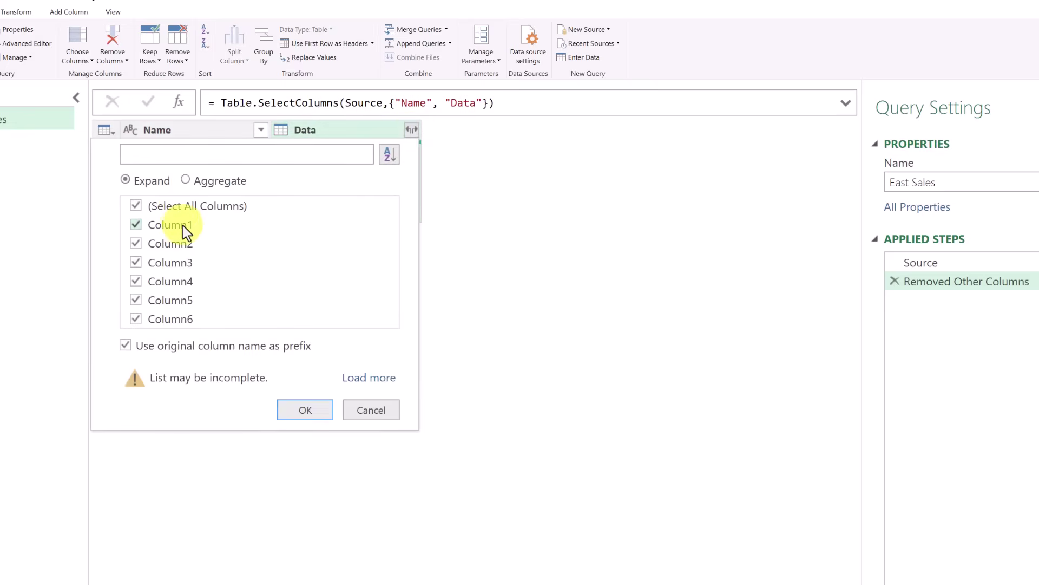
pyautogui.click(307, 412)
pyautogui.hscroll(6, 487, 352)
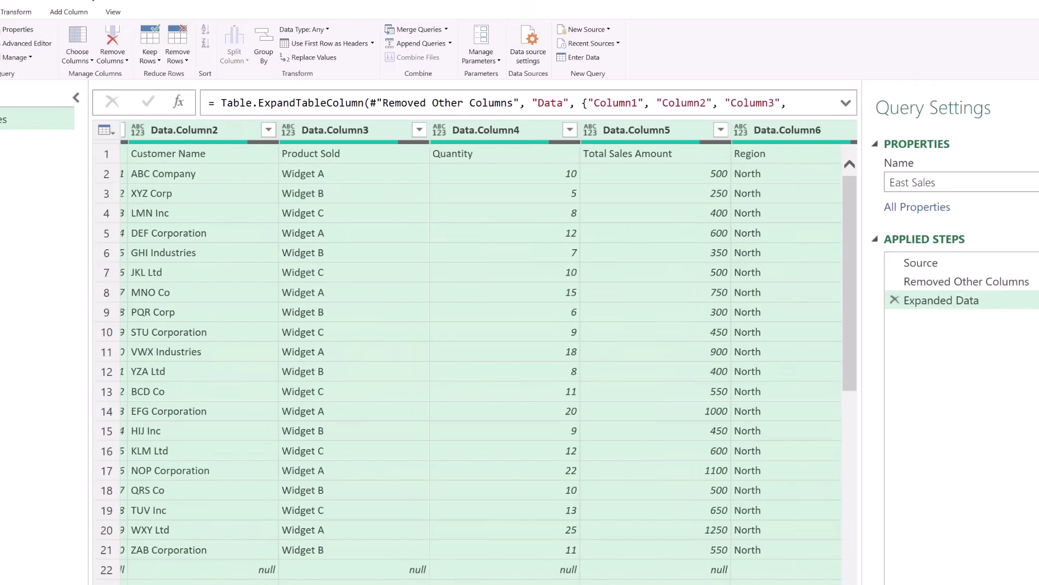
pyautogui.hscroll(-8, 487, 352)
pyautogui.scroll(-10, 311, 441)
pyautogui.scroll(-15, 177, 367)
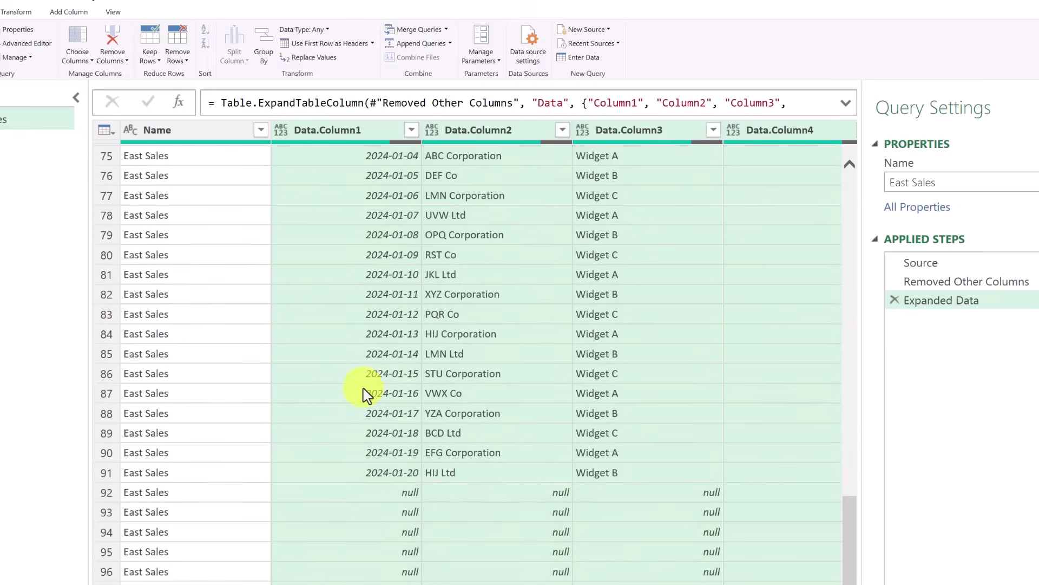
pyautogui.scroll(-3, 354, 398)
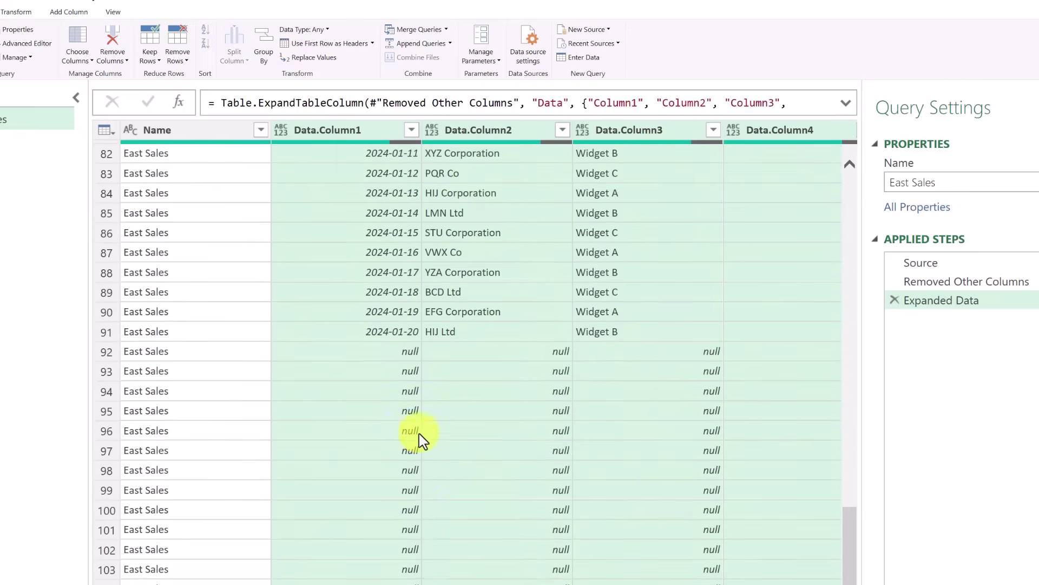
pyautogui.scroll(9, 470, 498)
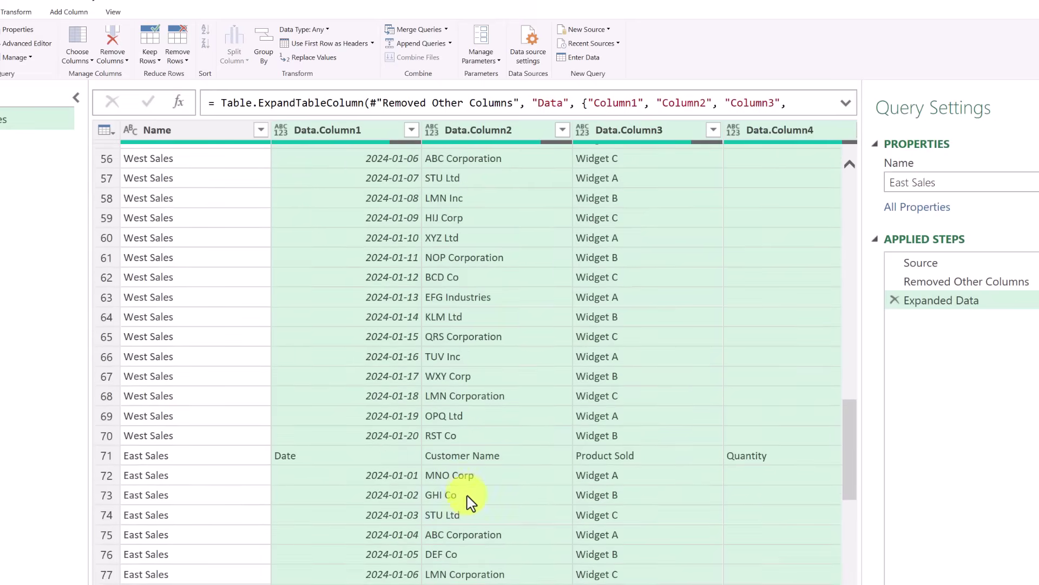
pyautogui.scroll(18, 389, 408)
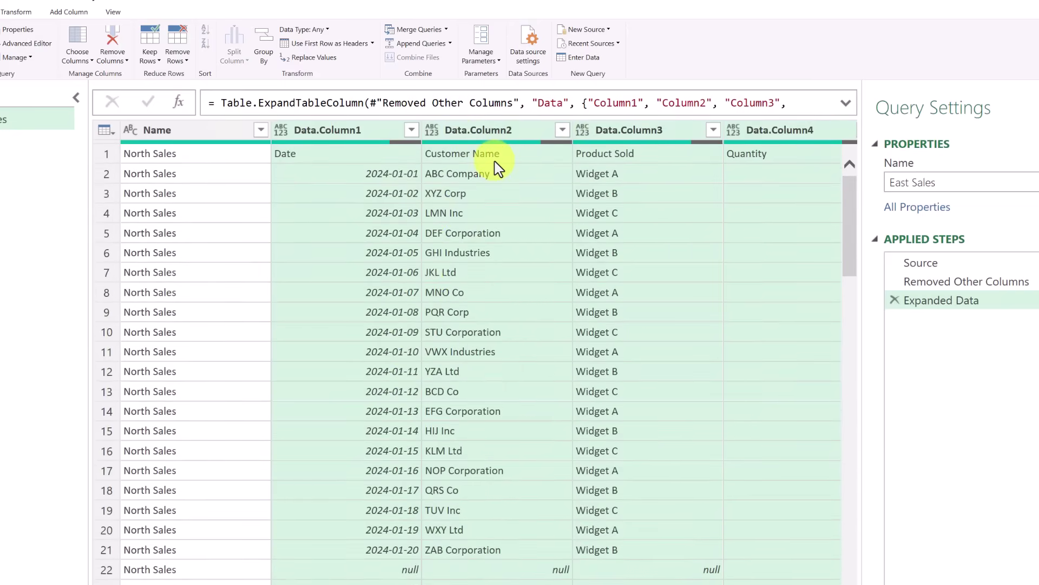
# Promote the first row to headers and rename the North Sales column to All Sales
pyautogui.click(340, 46)
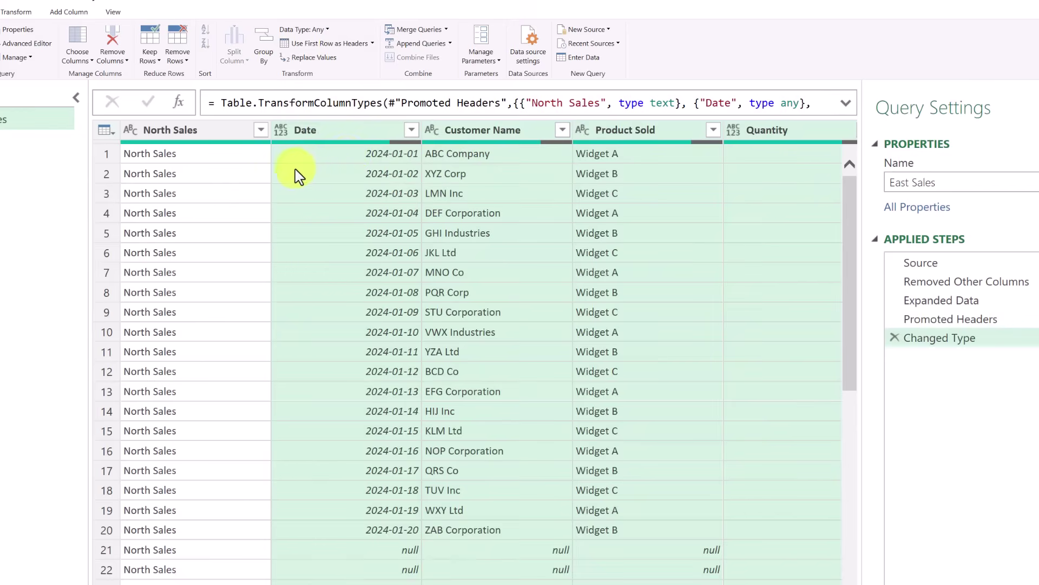
pyautogui.doubleClick(186, 131)
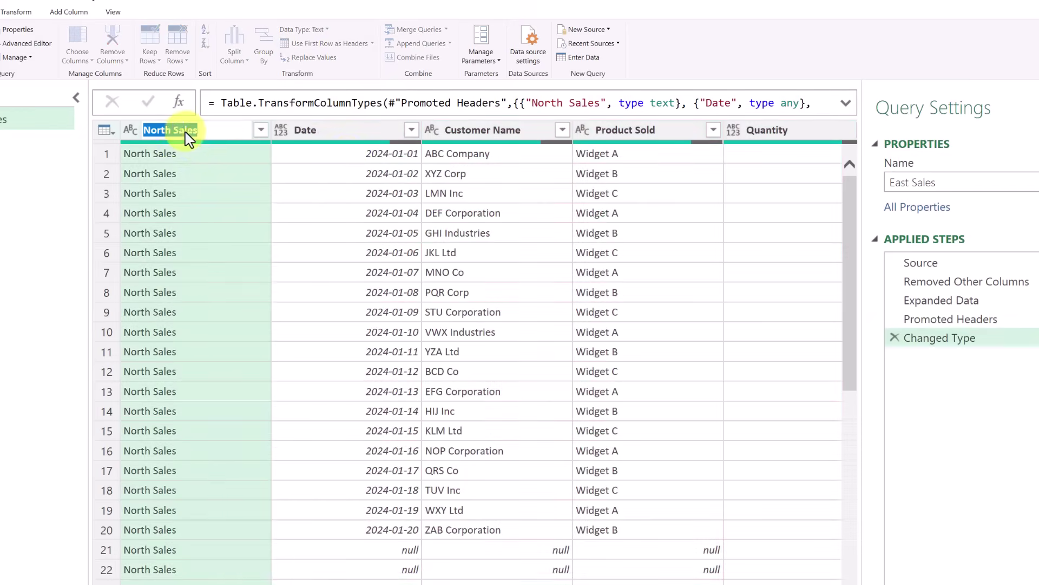
pyautogui.write('All')
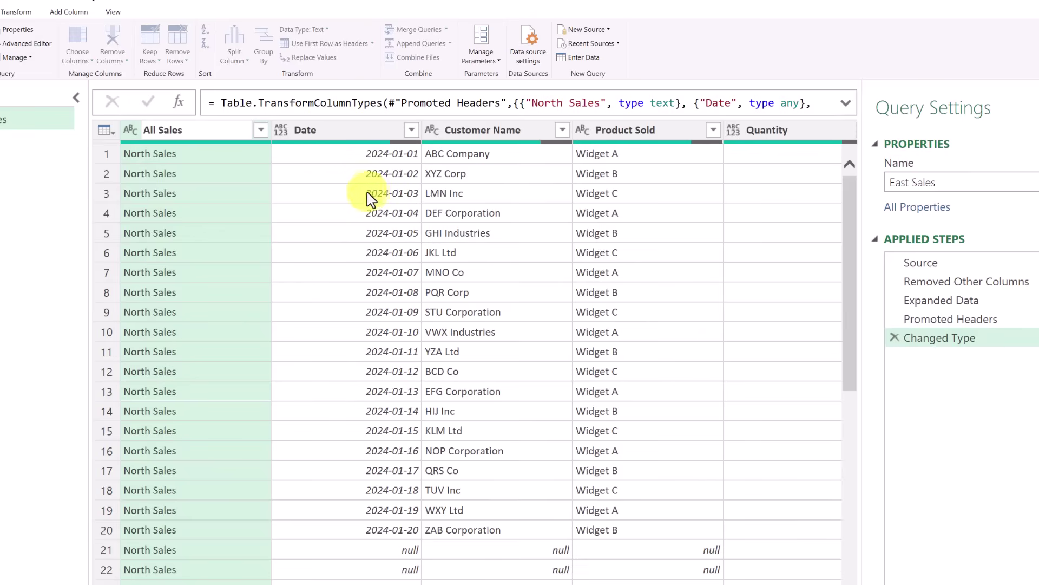
pyautogui.write(' Sales')
pyautogui.press('Return')
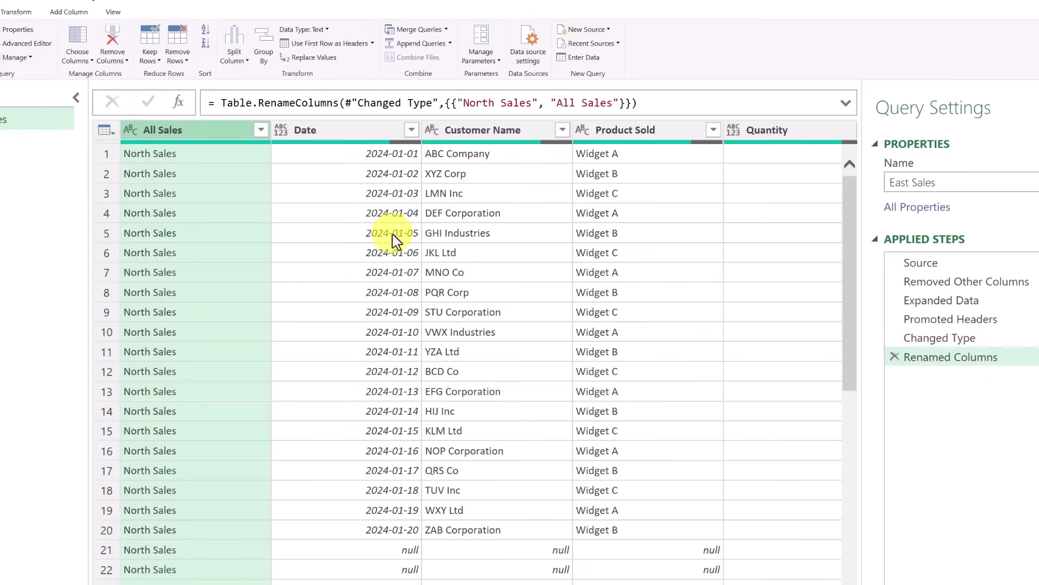
pyautogui.click(390, 193)
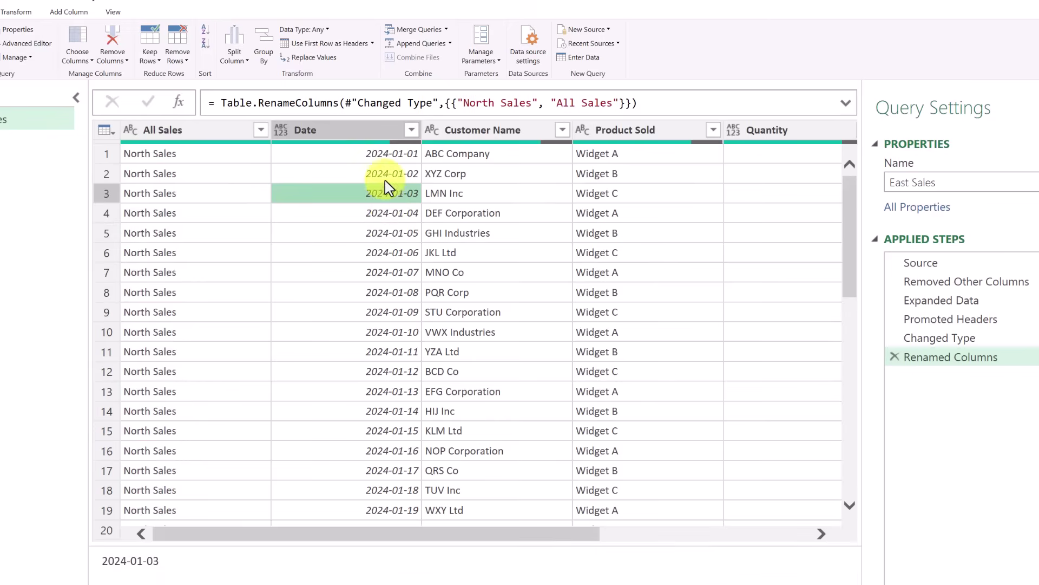
pyautogui.click(364, 131)
pyautogui.scroll(-5, 398, 255)
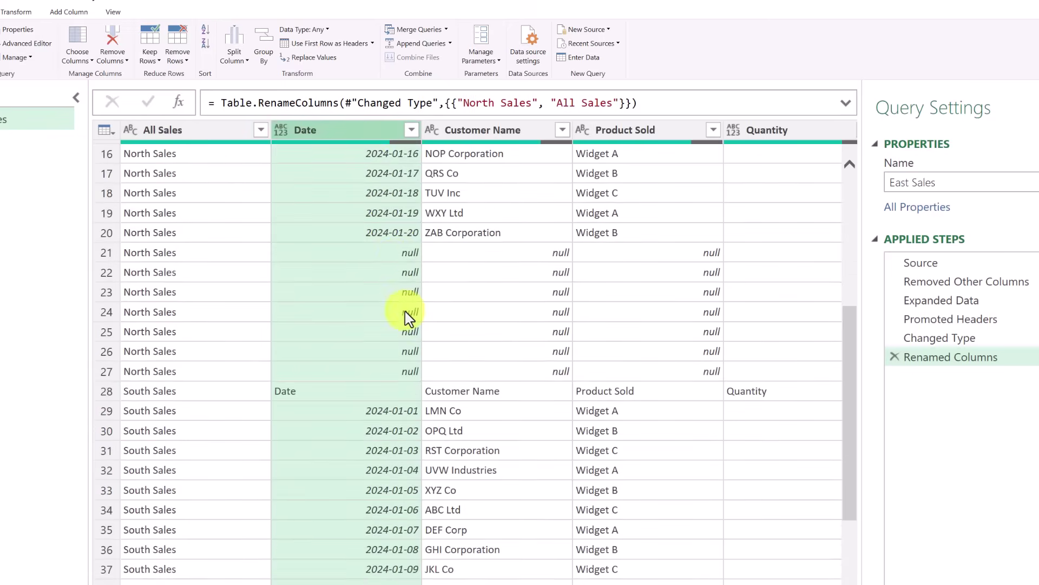
pyautogui.scroll(5, 401, 271)
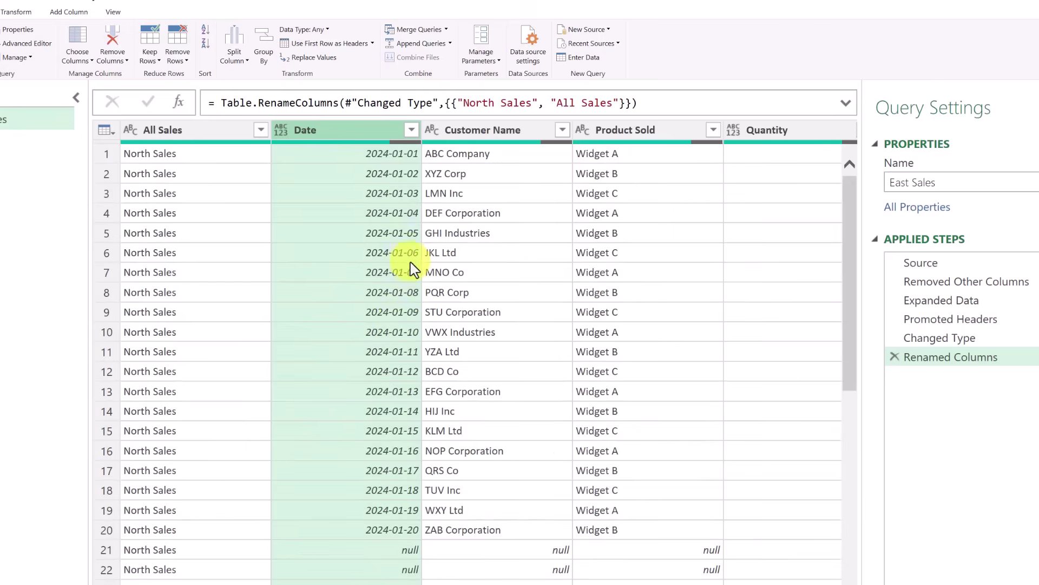
# Filter the Date column to exclude (null) values and the repeated Date header rows
pyautogui.click(411, 130)
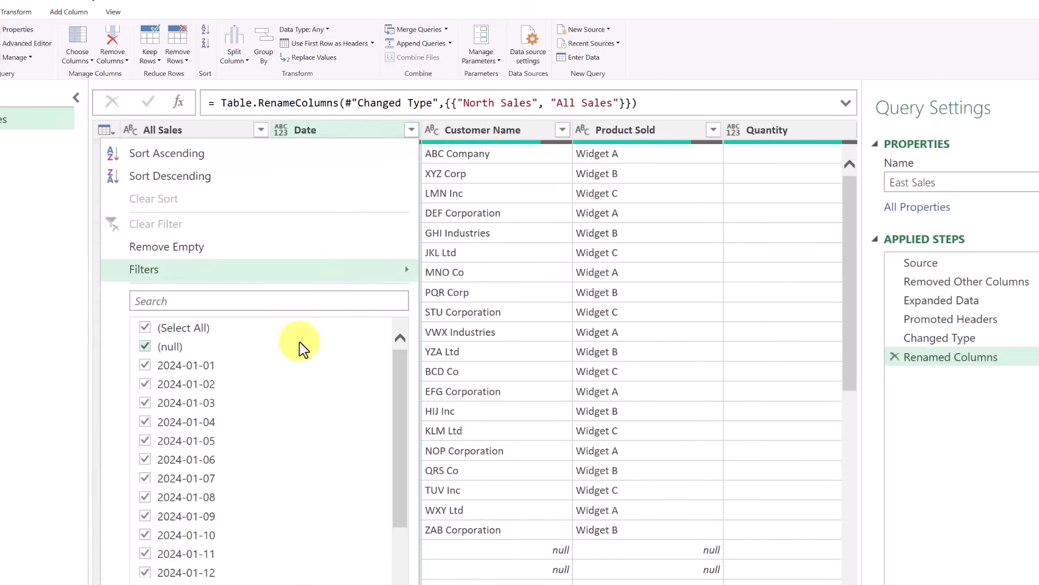
pyautogui.click(145, 347)
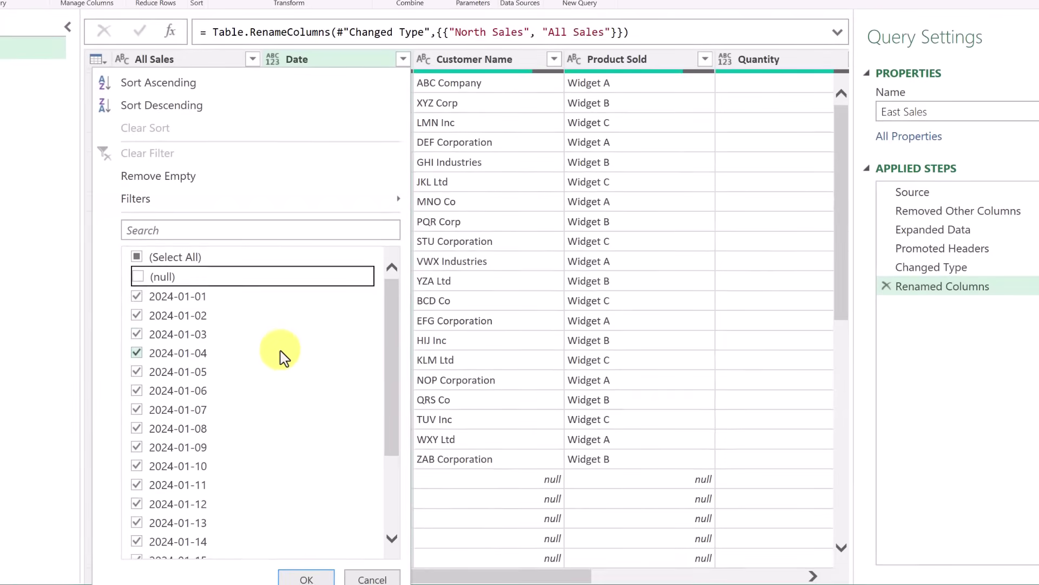
pyautogui.scroll(-3, 278, 357)
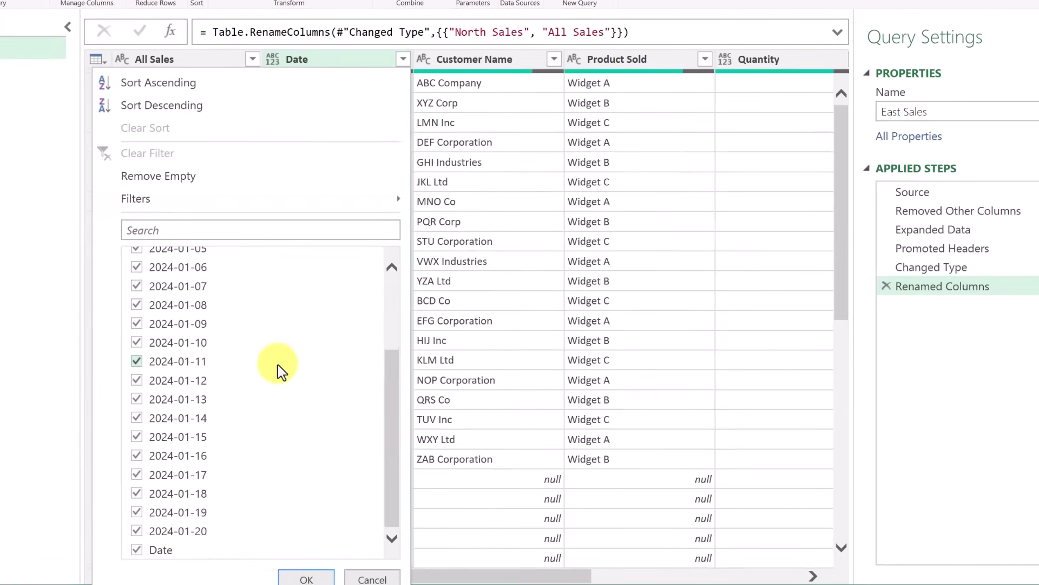
pyautogui.click(136, 550)
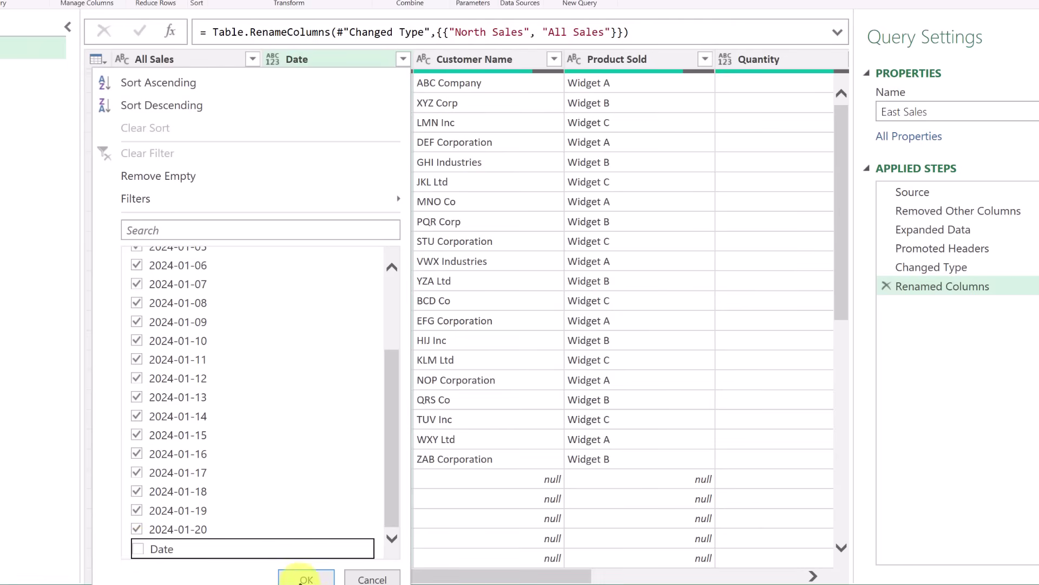
pyautogui.click(303, 578)
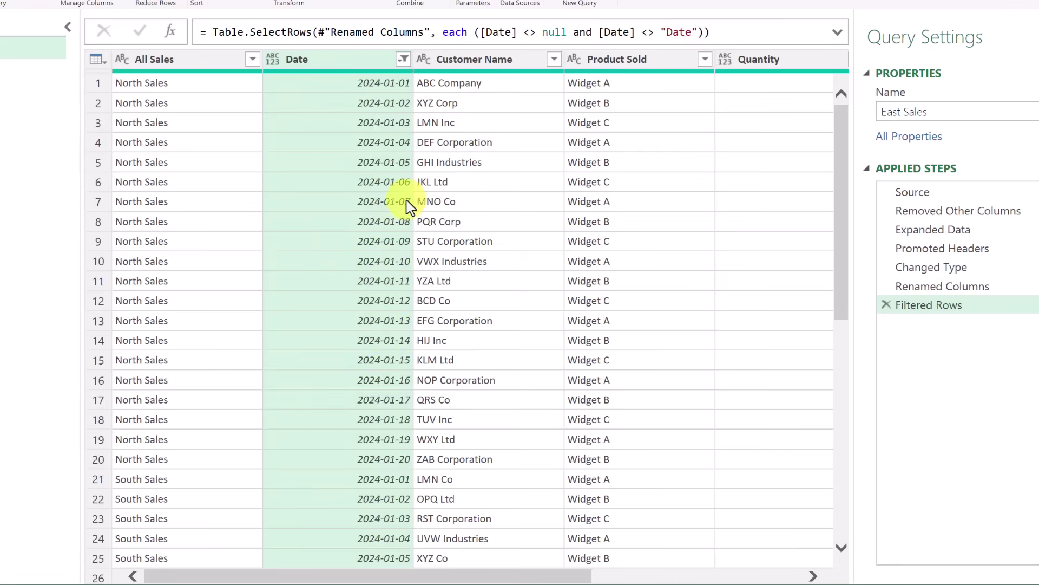
pyautogui.scroll(-15, 344, 239)
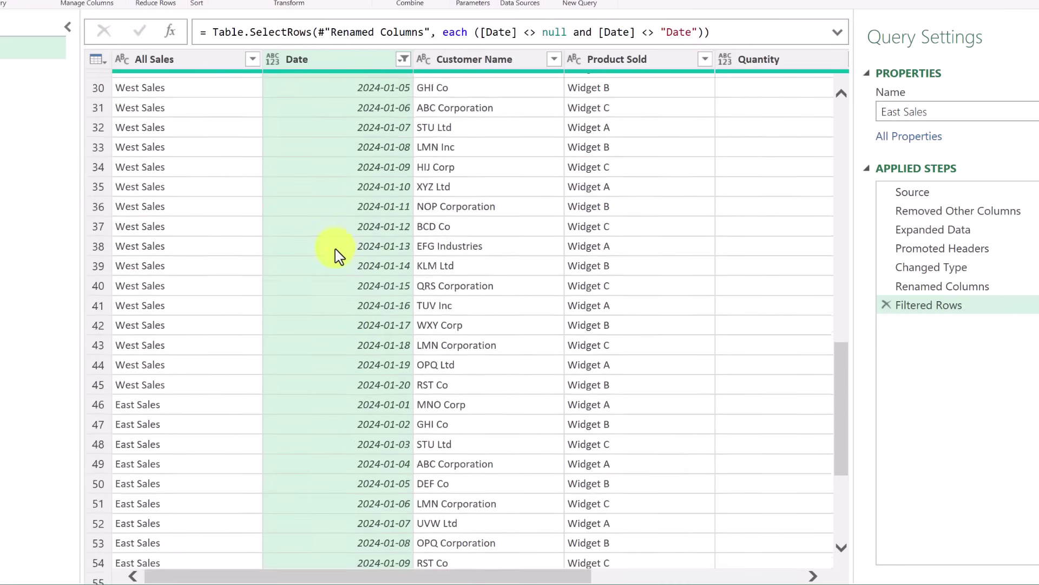
pyautogui.scroll(-4, 339, 255)
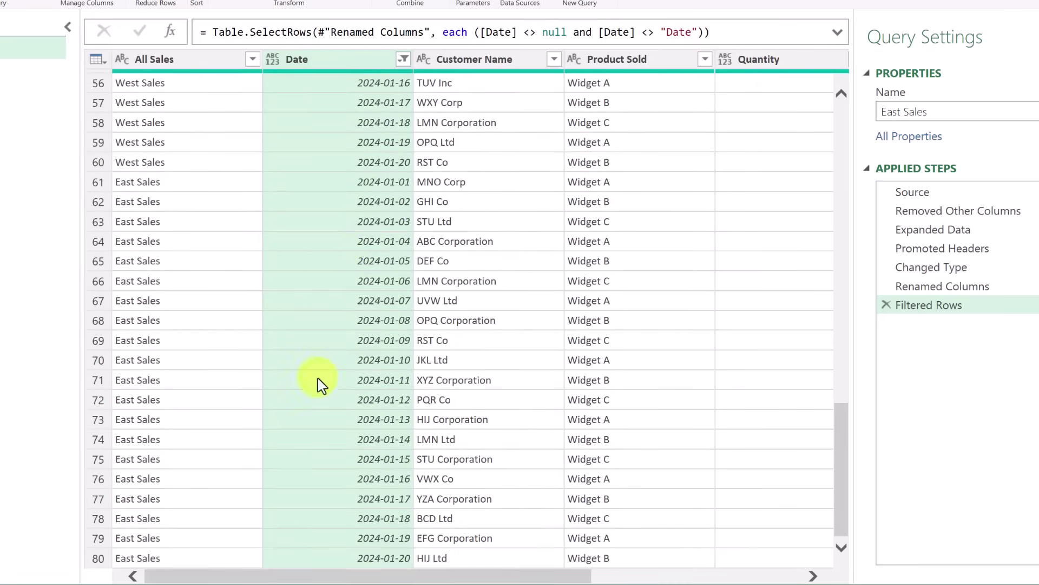
pyautogui.scroll(18, 347, 347)
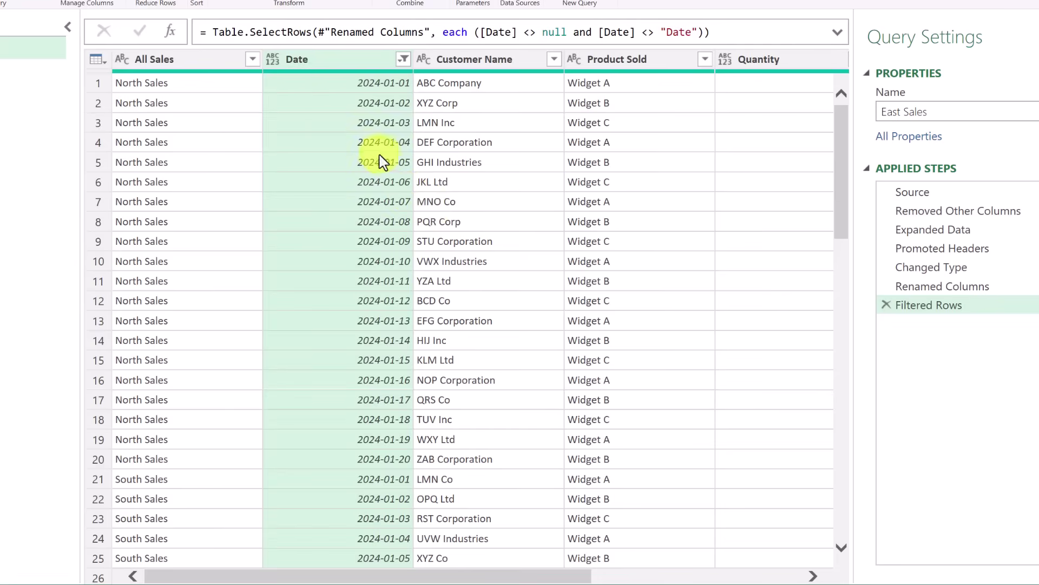
pyautogui.moveTo(557, 575)
pyautogui.mouseDown()
pyautogui.moveTo(724, 574)
pyautogui.moveTo(560, 575)
pyautogui.mouseUp()
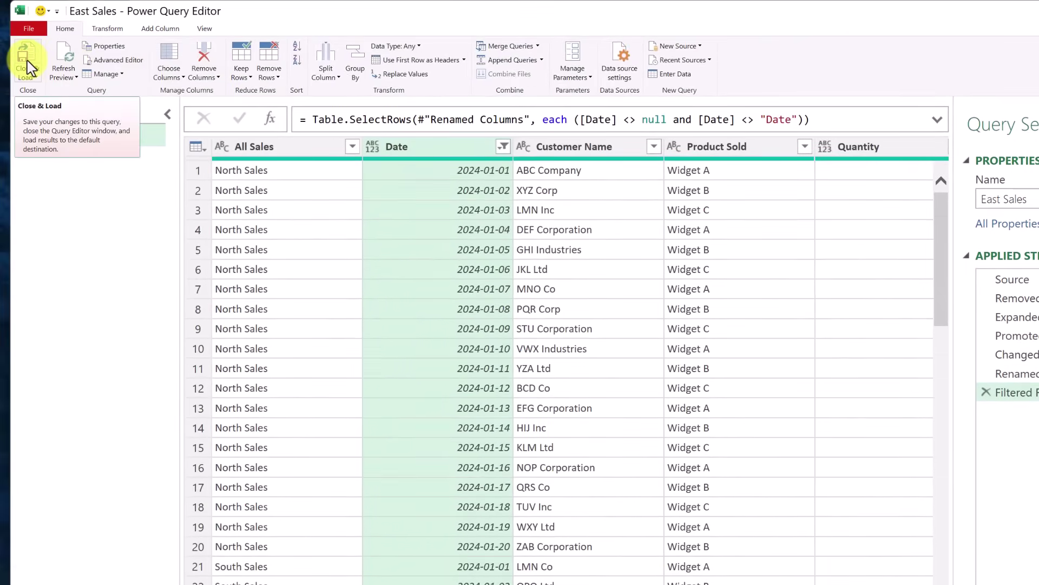
# Close & Load the query as an 80-row table, rename its sheet All Sales, then reopen the query
pyautogui.click(26, 65)
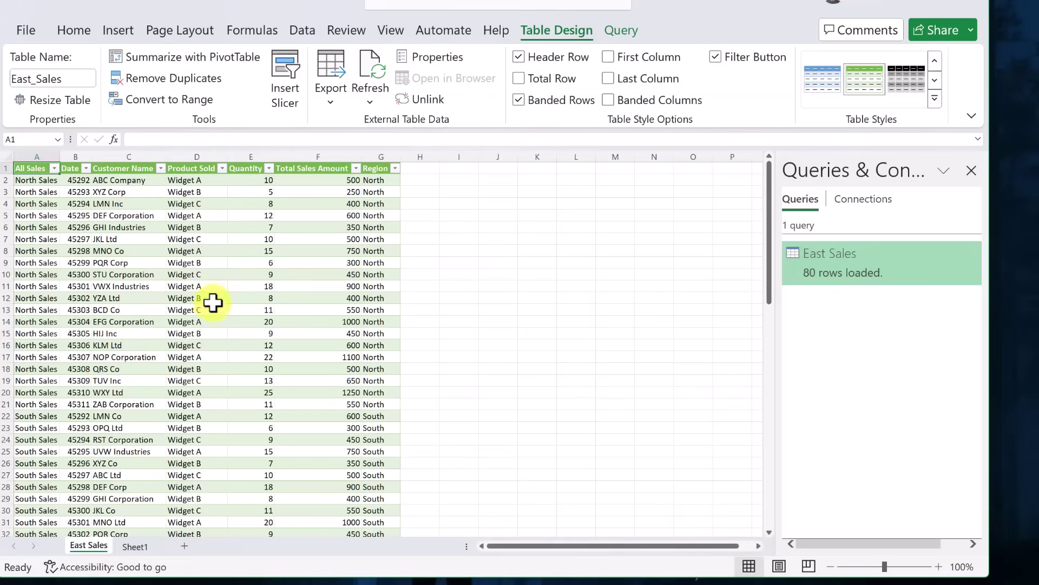
pyautogui.doubleClick(93, 545)
pyautogui.write('All Sales')
pyautogui.press('Return')
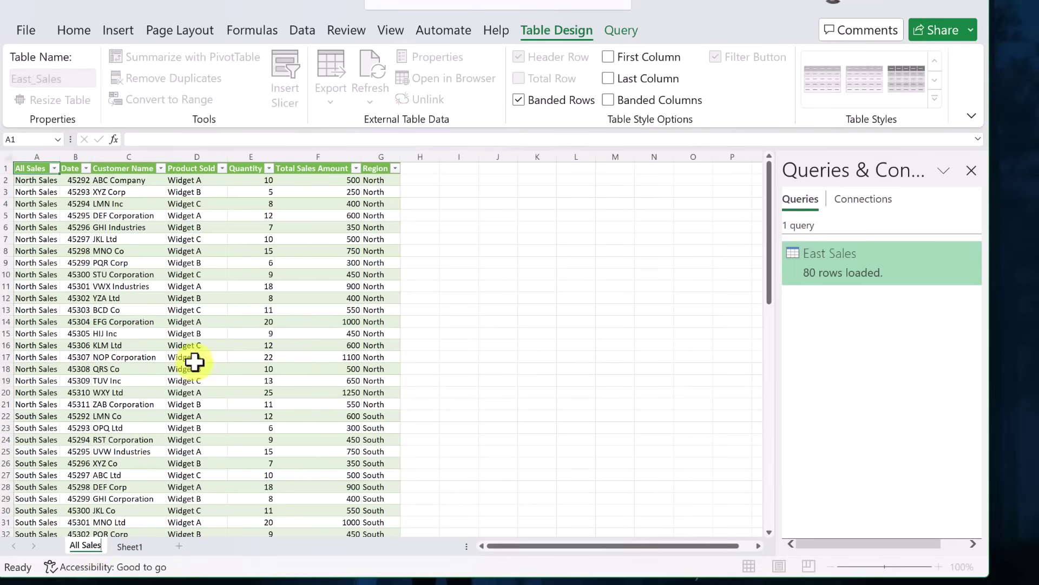
pyautogui.click(197, 357)
pyautogui.scroll(-7, 60, 303)
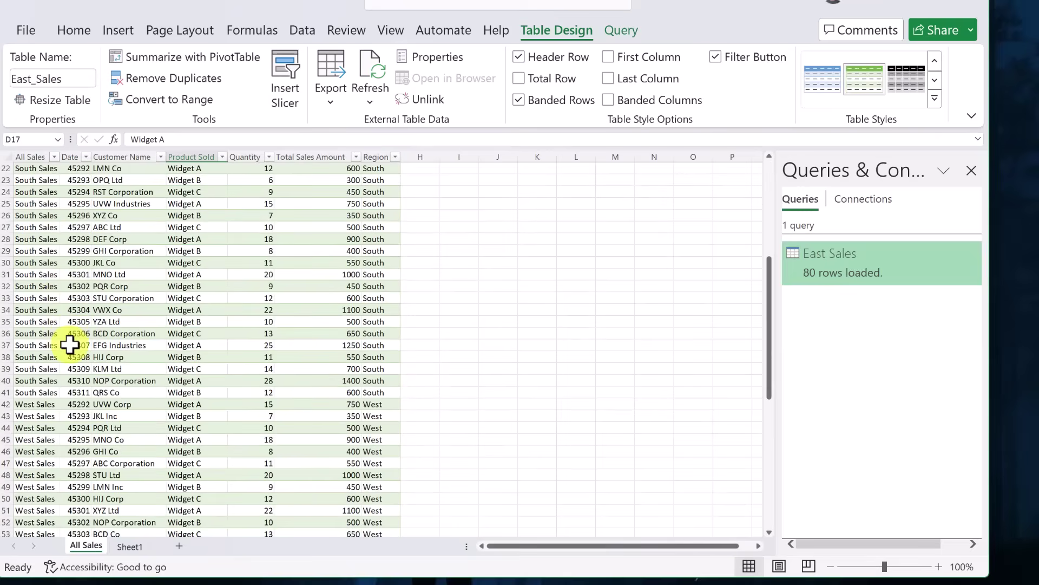
pyautogui.scroll(-11, 70, 333)
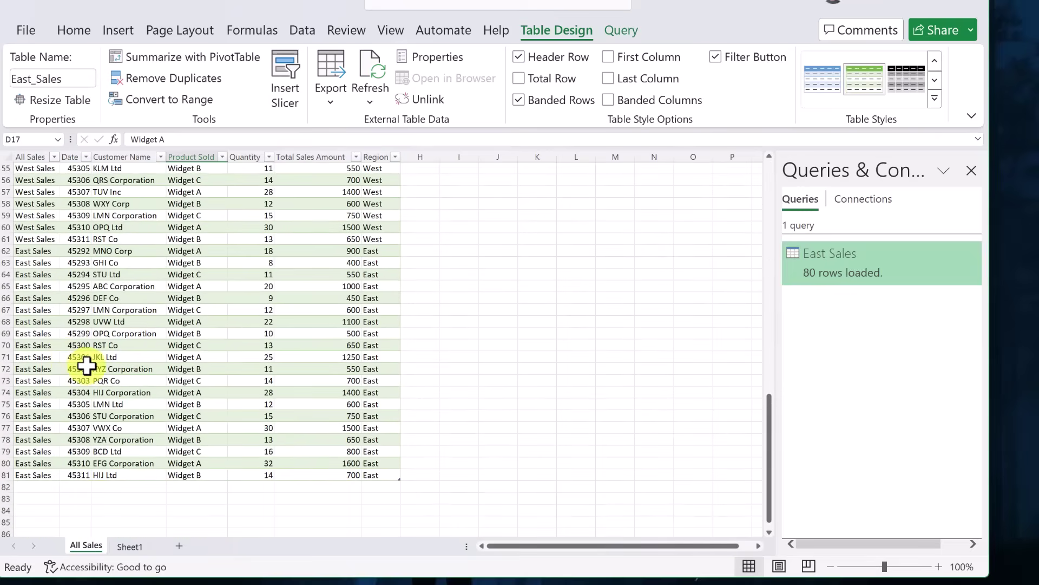
pyautogui.scroll(18, 76, 365)
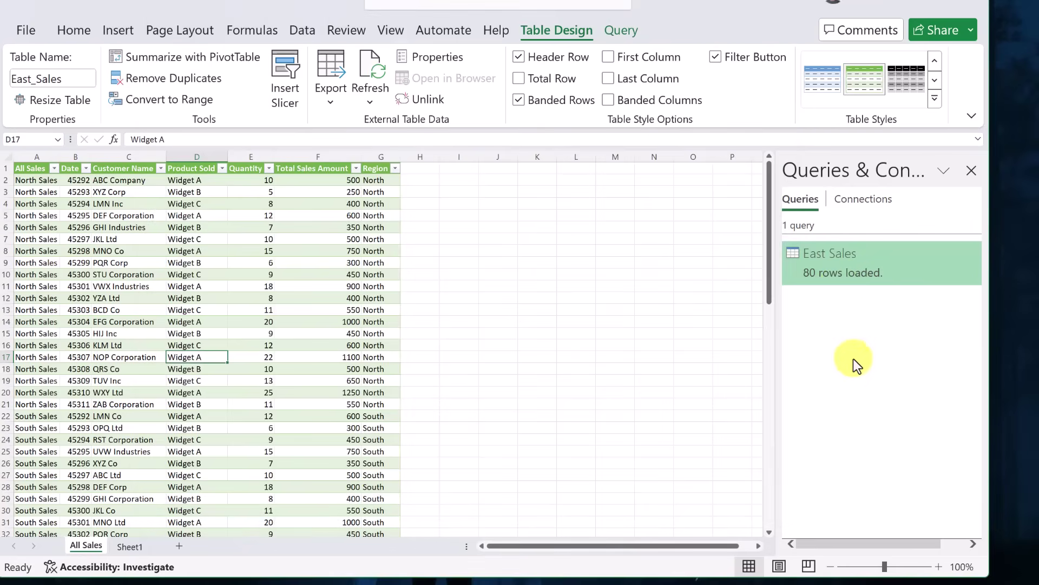
pyautogui.doubleClick(849, 271)
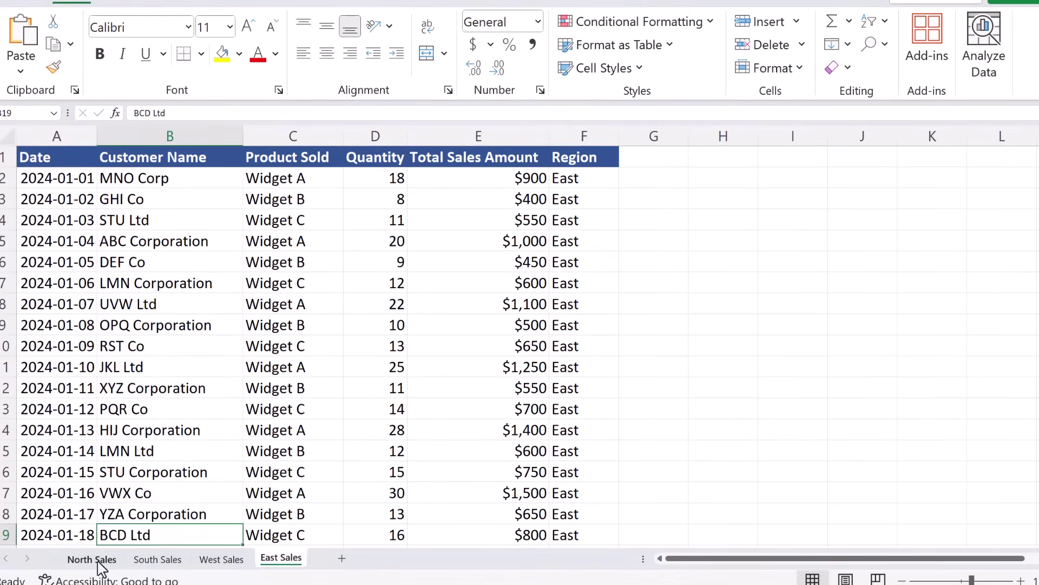
# Flip through the North, South, West and East Sales sheets, settling on North Sales
pyautogui.click(92, 558)
pyautogui.click(157, 559)
pyautogui.click(238, 562)
pyautogui.click(284, 562)
pyautogui.click(92, 559)
pyautogui.scroll(-4, 162, 403)
pyautogui.scroll(-2, 88, 290)
pyautogui.scroll(2, 151, 258)
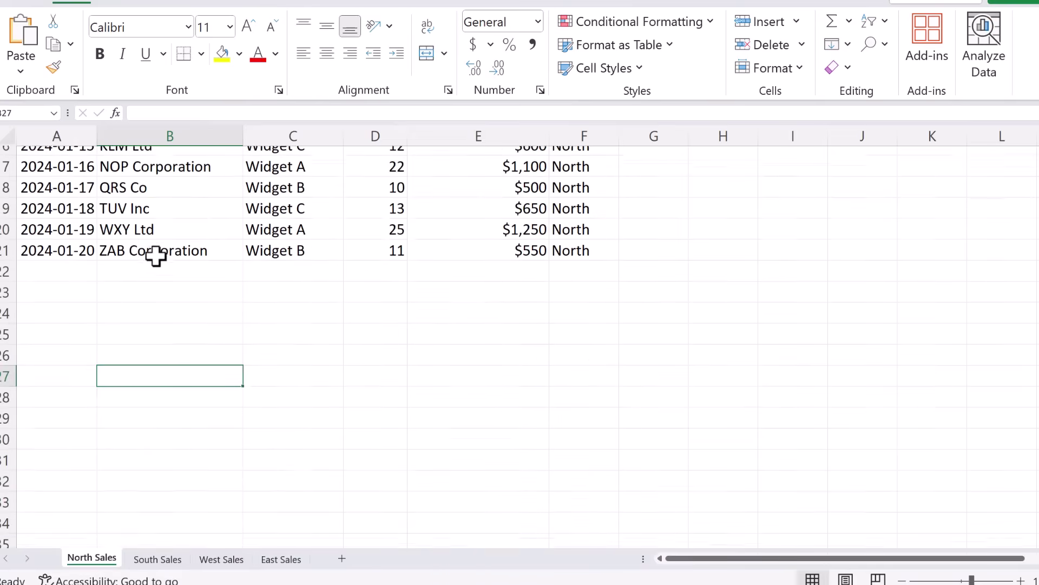
pyautogui.moveTo(95, 243); pyautogui.dragTo(566, 324)
pyautogui.hotkey('ctrl', 'c')
pyautogui.click(47, 347)
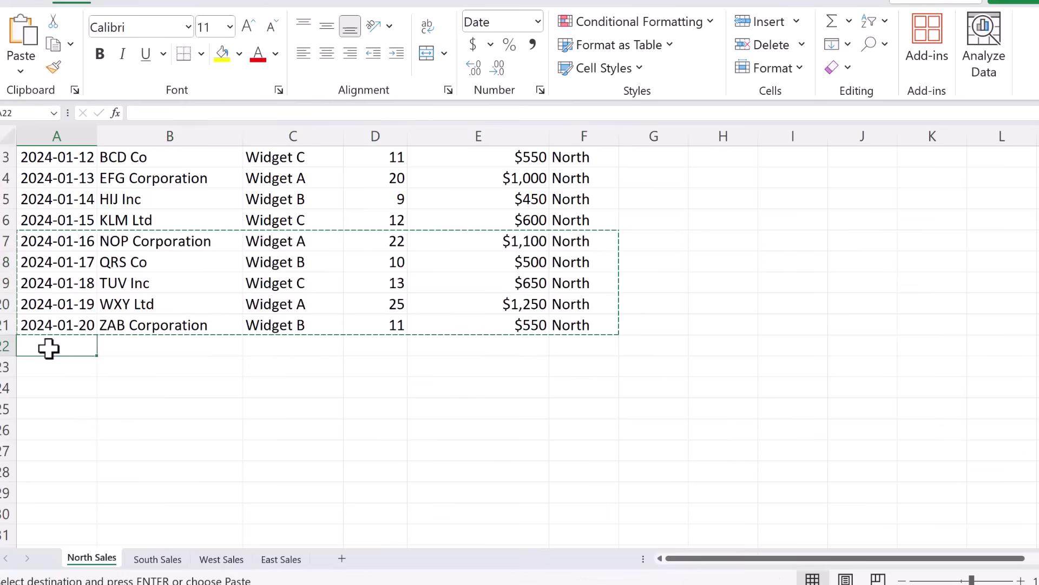
pyautogui.hotkey('ctrl', 'v')
pyautogui.click(290, 493)
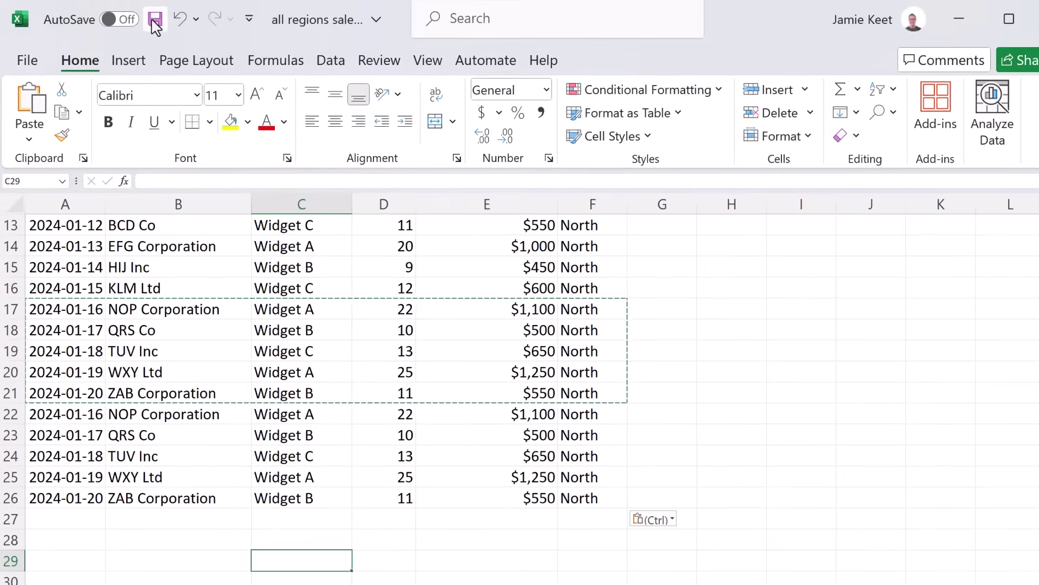
pyautogui.click(155, 20)
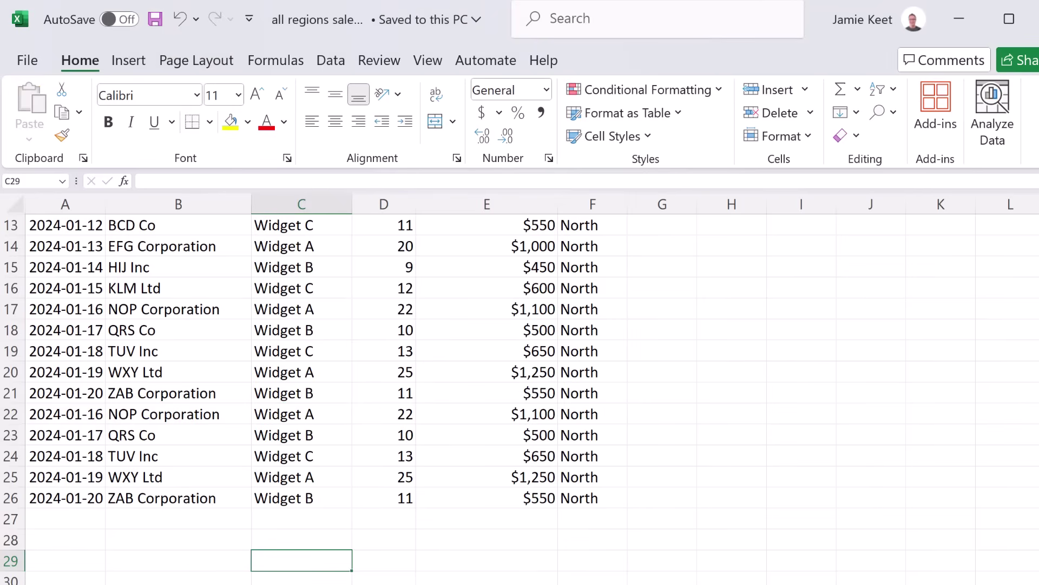
# Refresh the East Sales query in Book2 so it loads 85 rows including the new North data
pyautogui.click(994, 575)
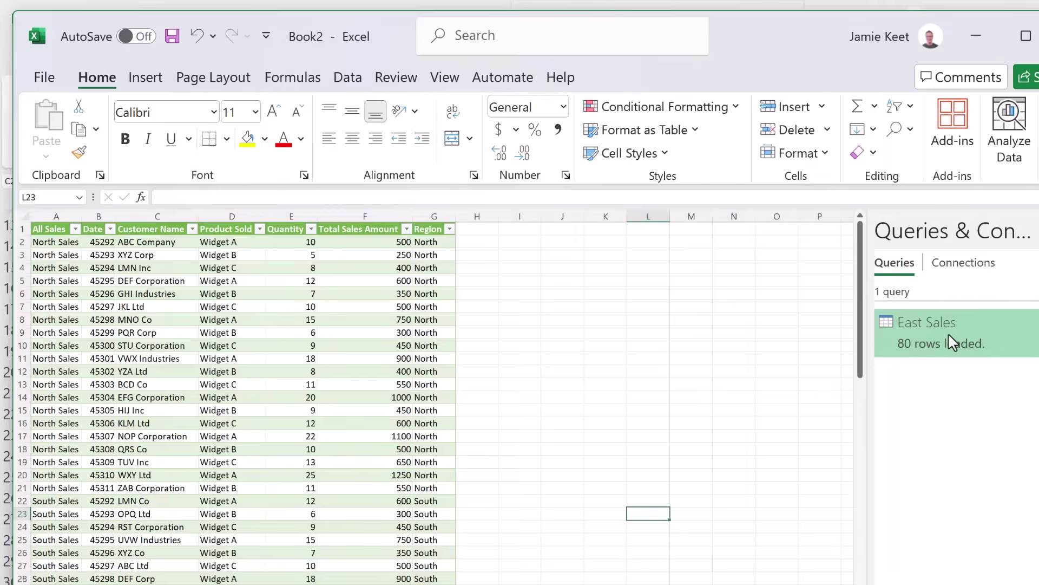
pyautogui.rightClick(949, 336)
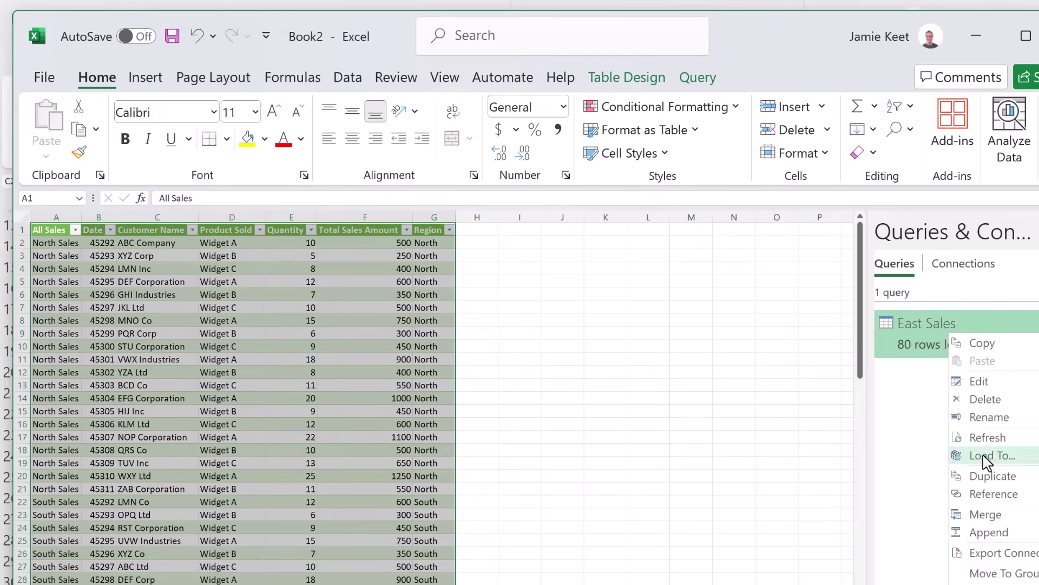
pyautogui.click(987, 438)
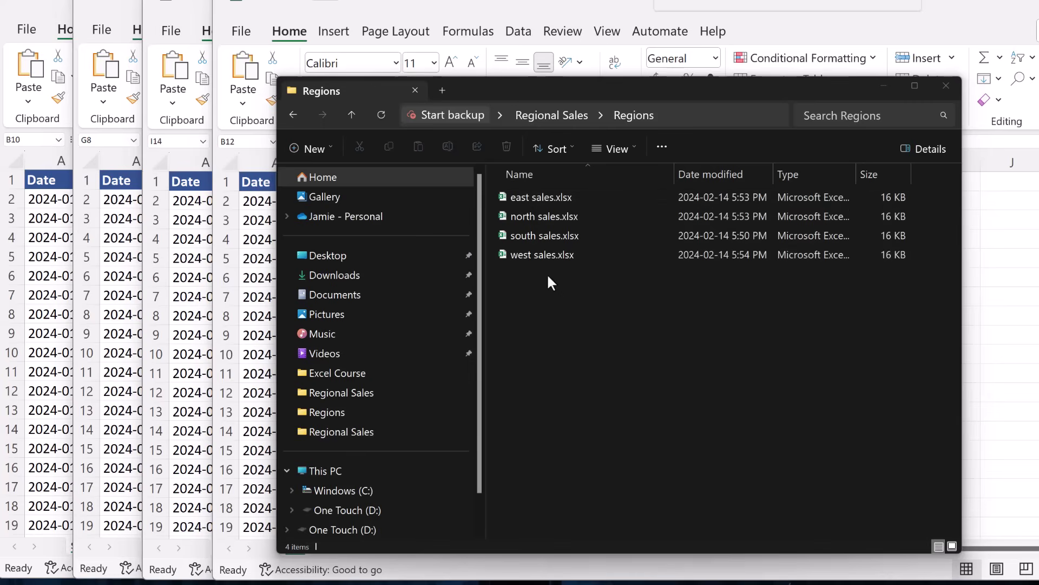
# Close the Regions folder window in File Explorer
pyautogui.click(948, 87)
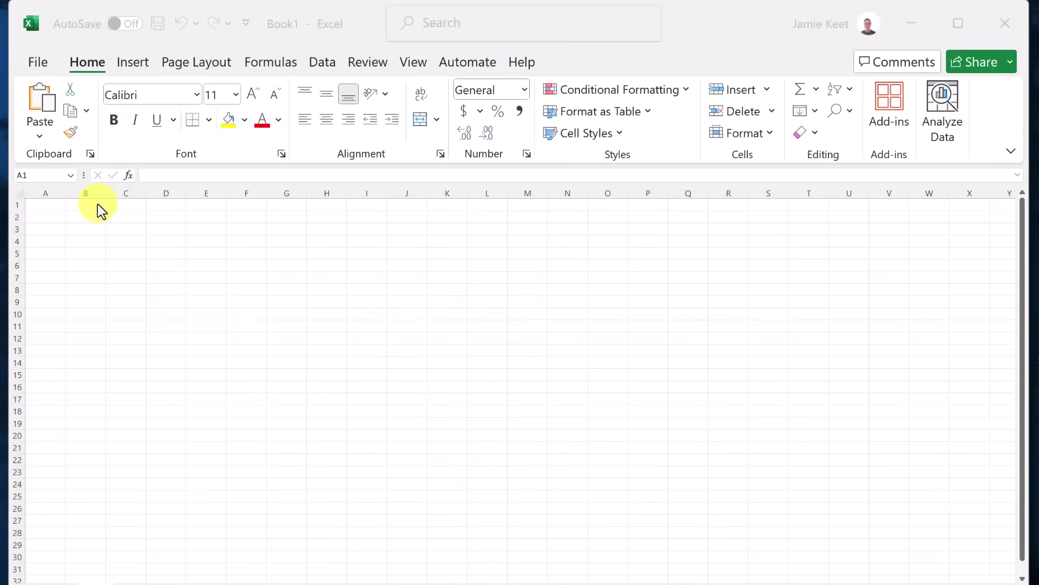
# Import from the Regions folder, previewing east, north, south and west sales.xlsx
pyautogui.click(322, 62)
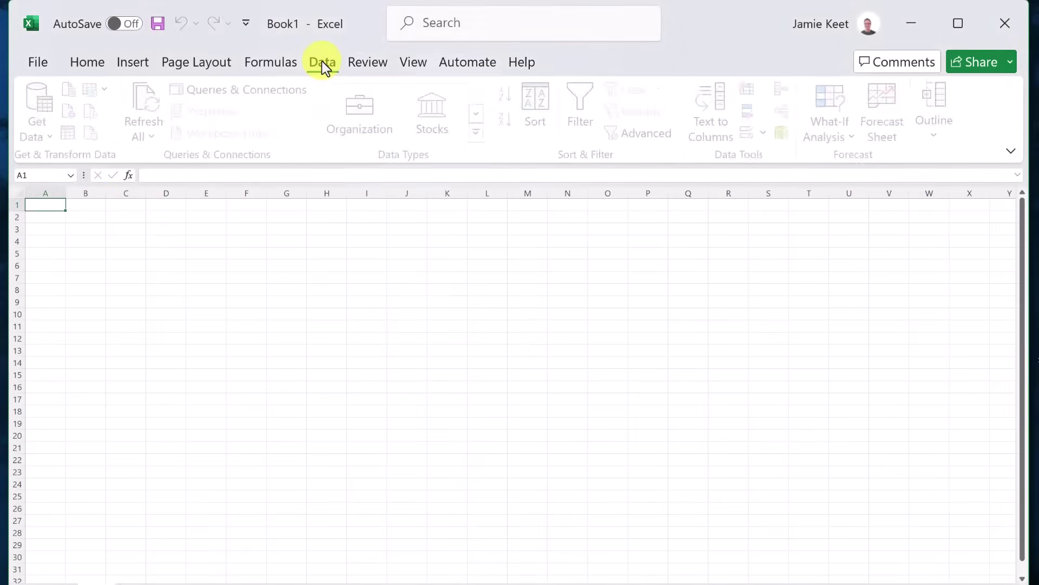
pyautogui.click(35, 137)
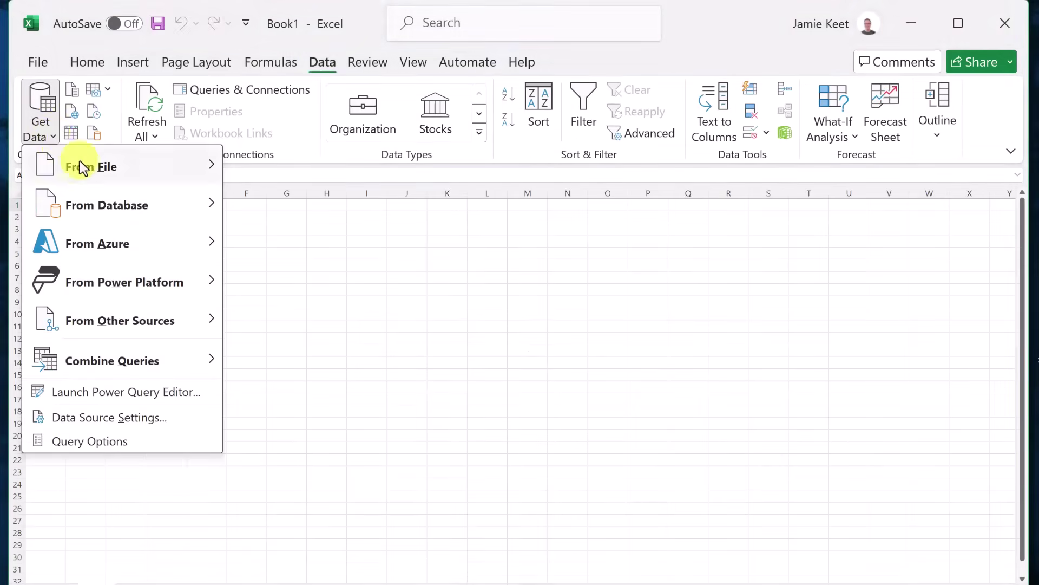
pyautogui.moveTo(97, 164)
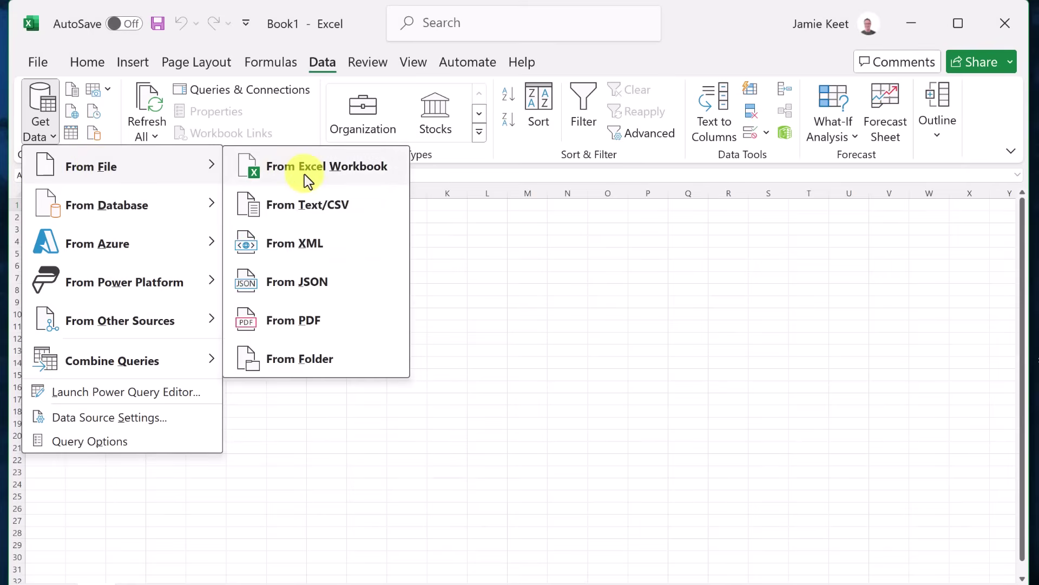
pyautogui.click(323, 358)
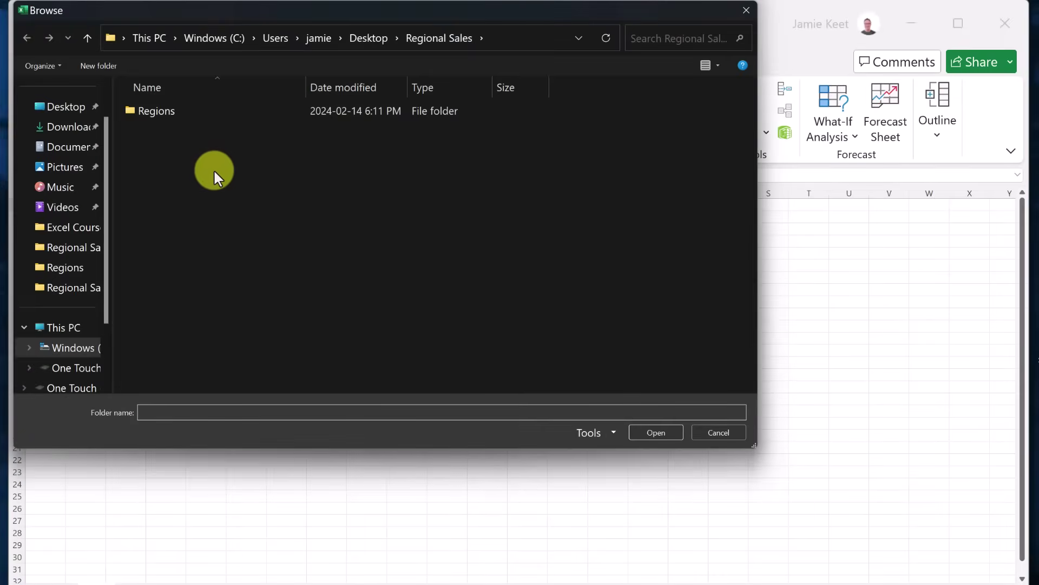
pyautogui.click(170, 114)
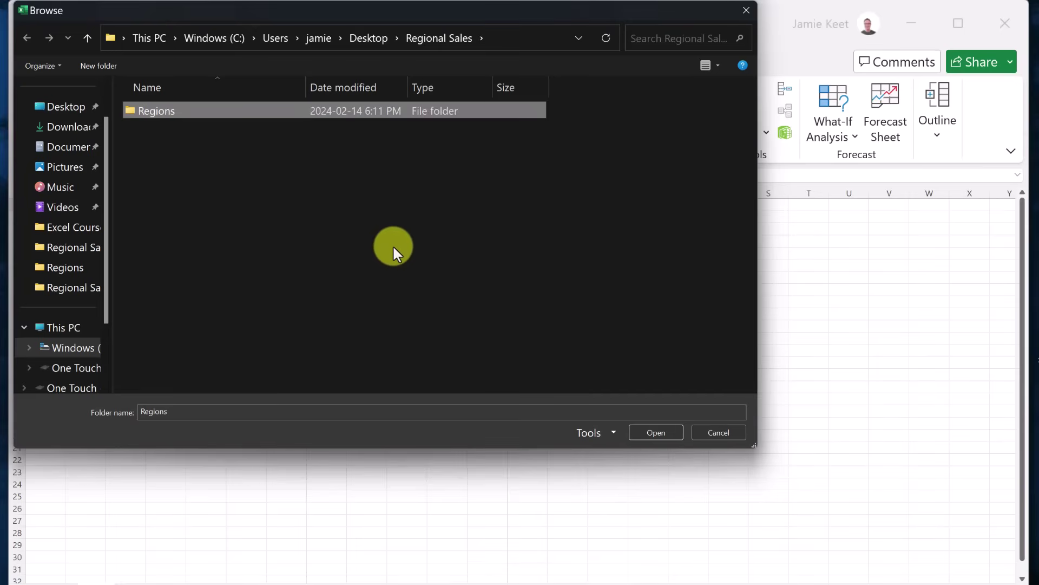
pyautogui.click(656, 433)
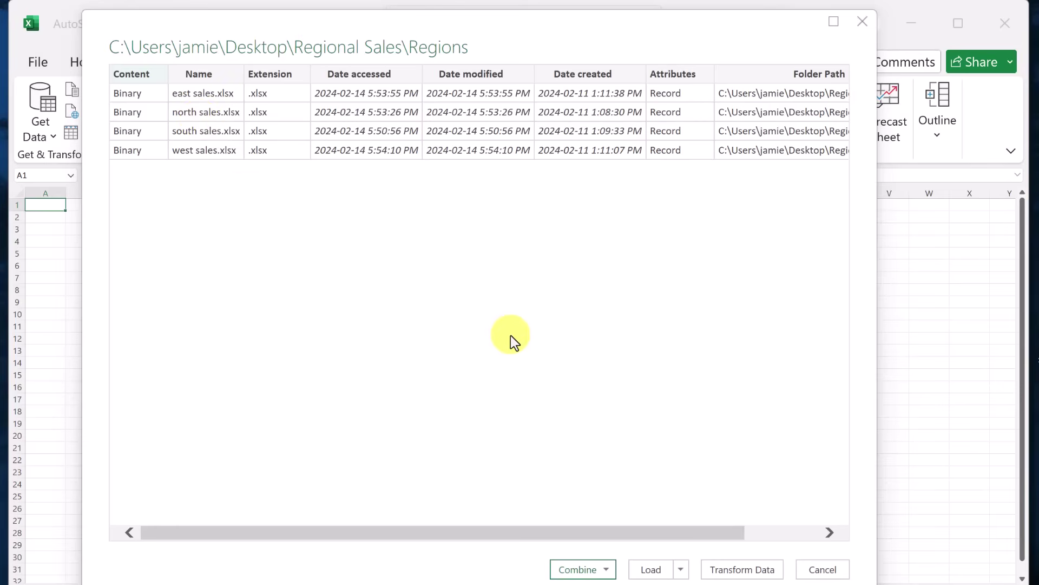
# Combine and load the Sales sheet from each file into a Regions table of 80 rows
pyautogui.click(609, 570)
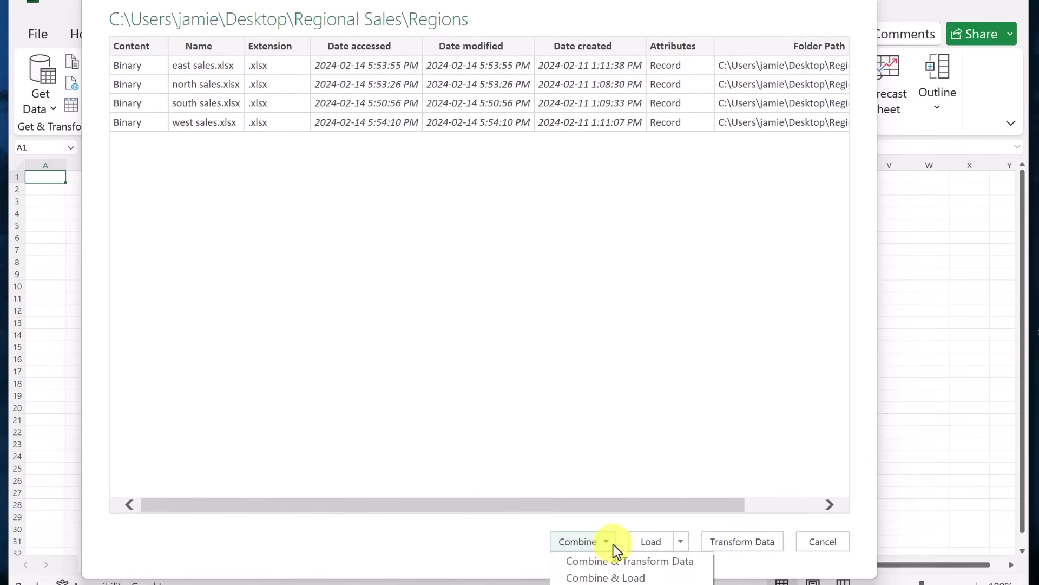
pyautogui.click(616, 578)
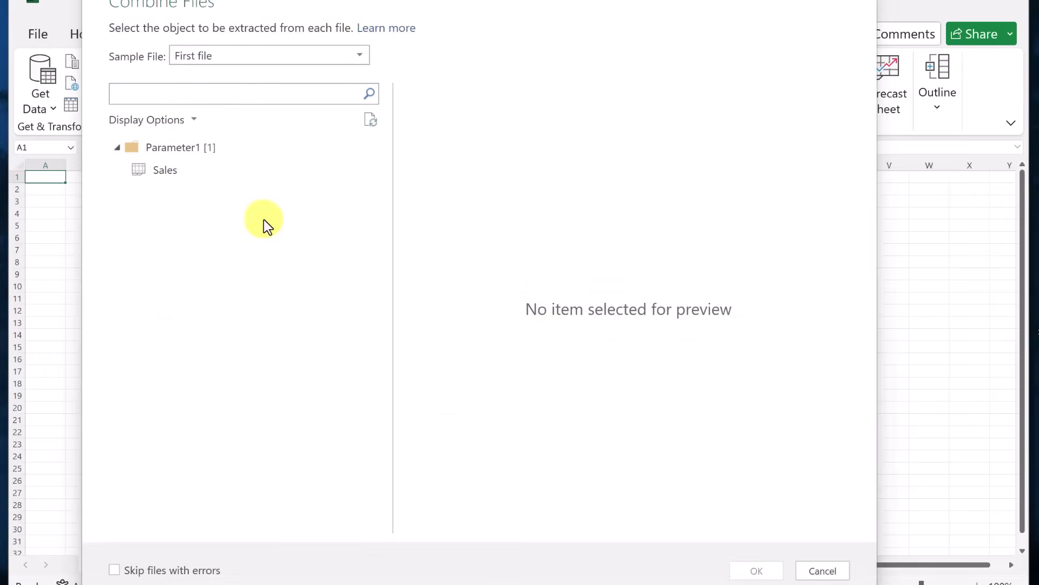
pyautogui.click(167, 177)
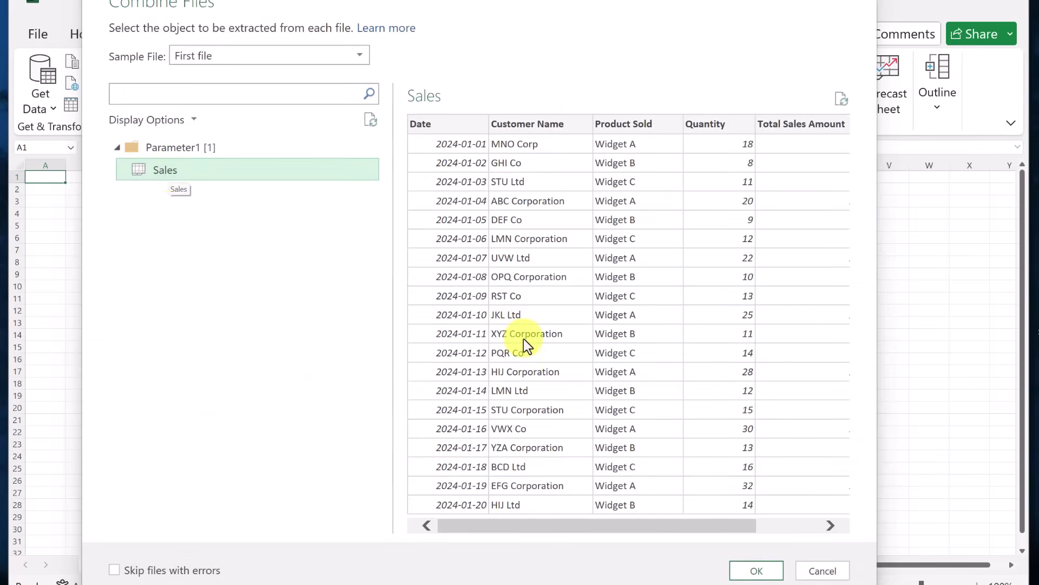
pyautogui.click(764, 573)
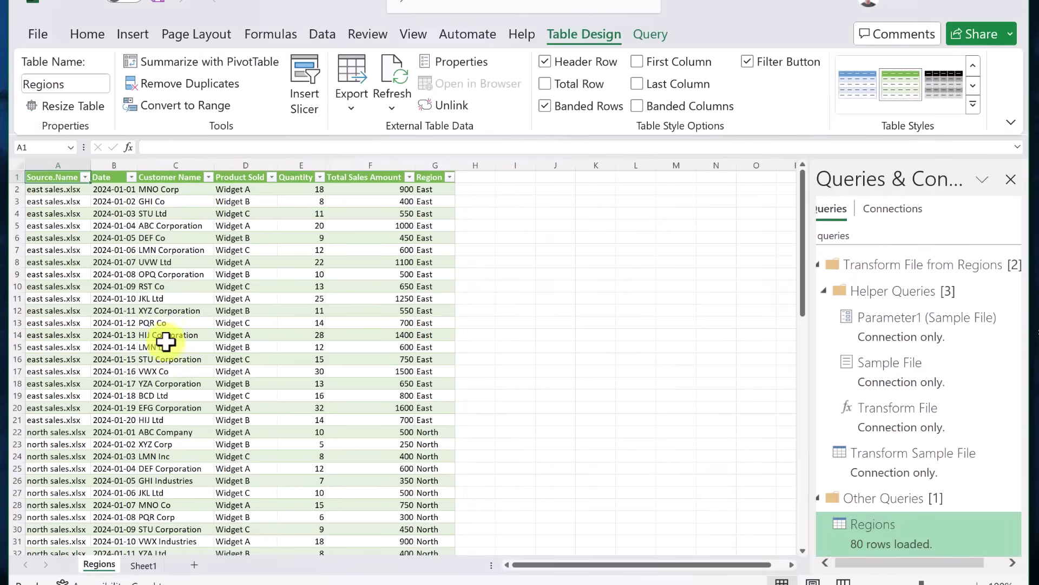
# Scroll the Regions table to confirm all four regions, then switch to the Regions folder
pyautogui.scroll(-9, 162, 340)
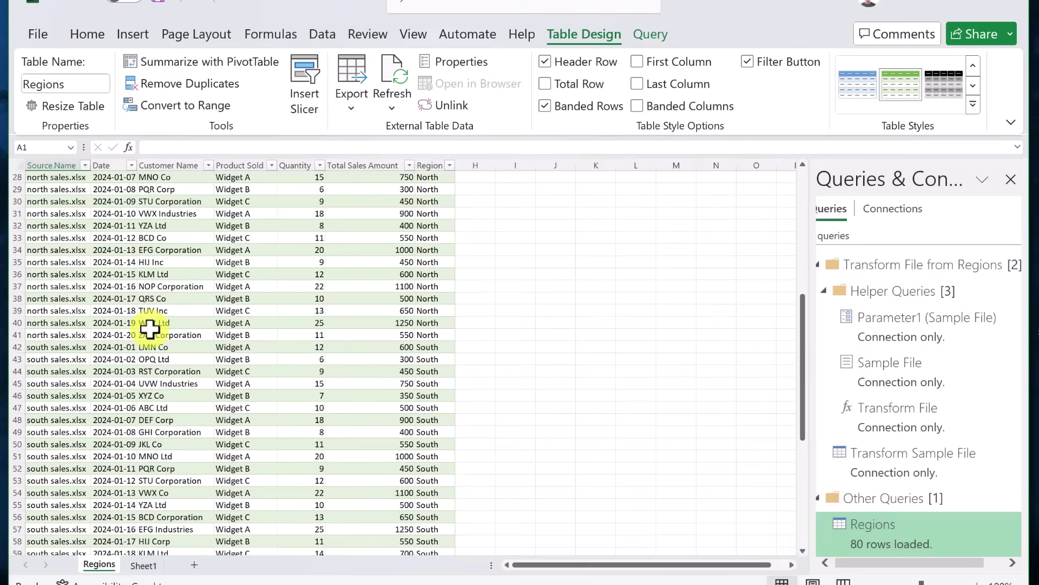
pyautogui.scroll(-10, 150, 328)
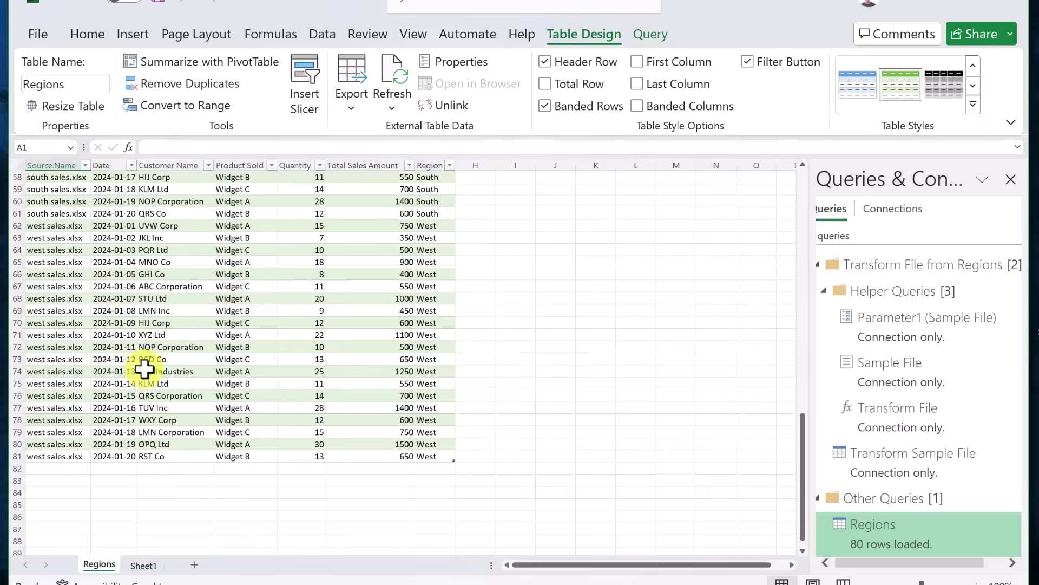
pyautogui.scroll(18, 197, 371)
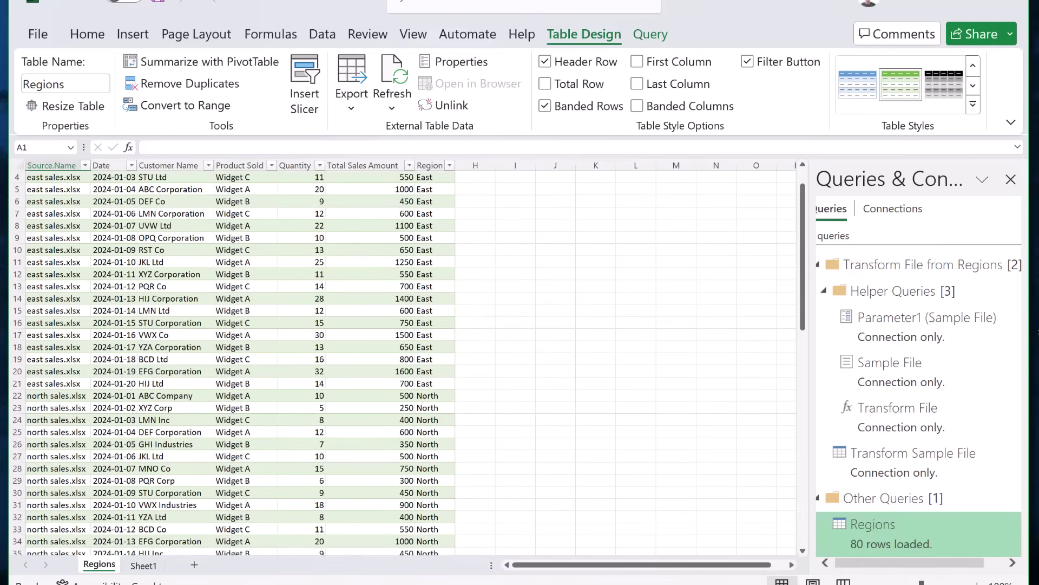
pyautogui.hotkey('alt', 'Tab')
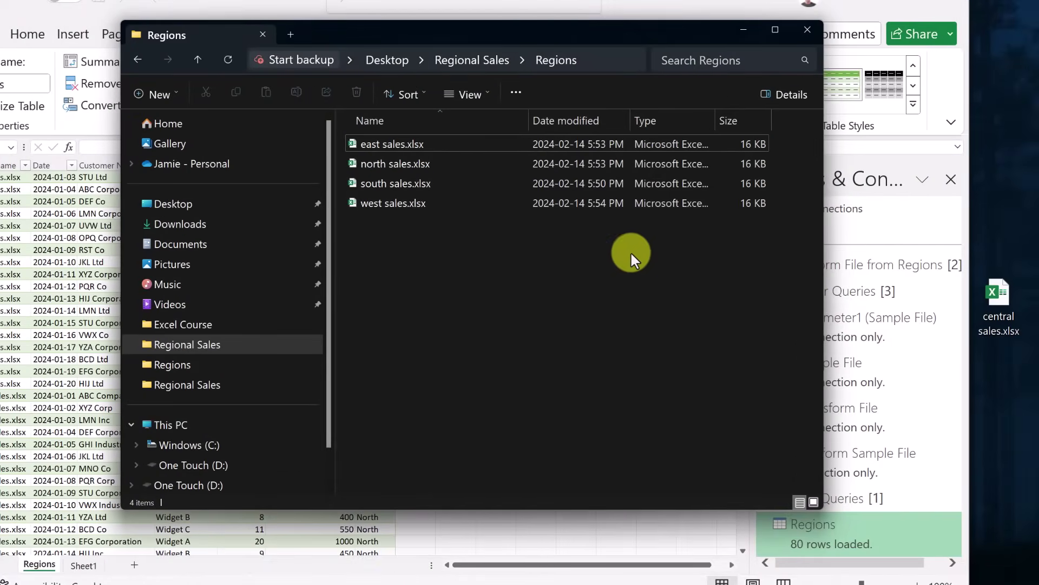
# Move central sales.xlsx from the desktop into the Regions folder
pyautogui.moveTo(1004, 299); pyautogui.dragTo(389, 275)
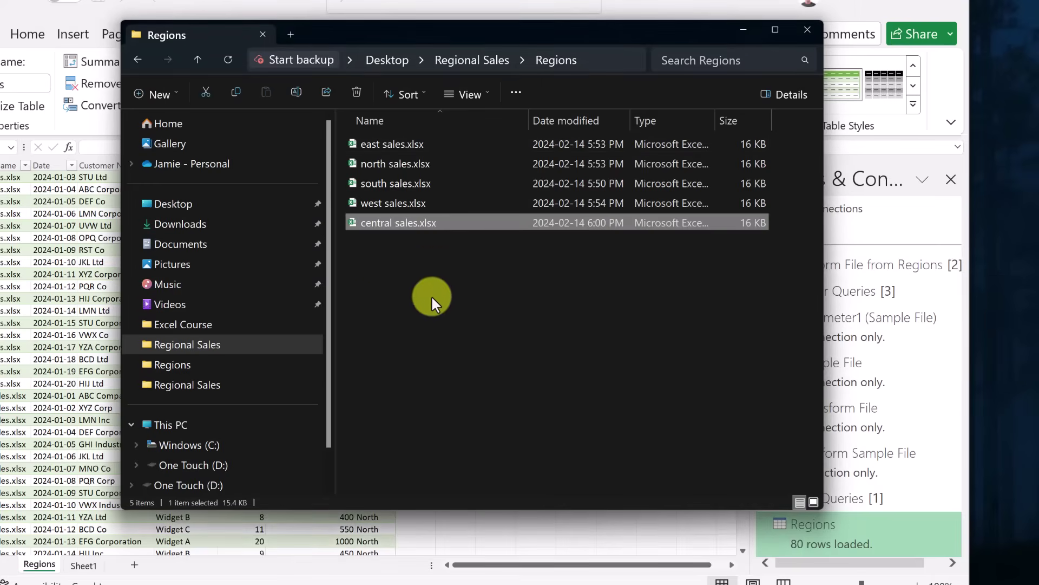
# Refresh all queries so the Regions table grows to 100 rows with Central entries
pyautogui.click(668, 2)
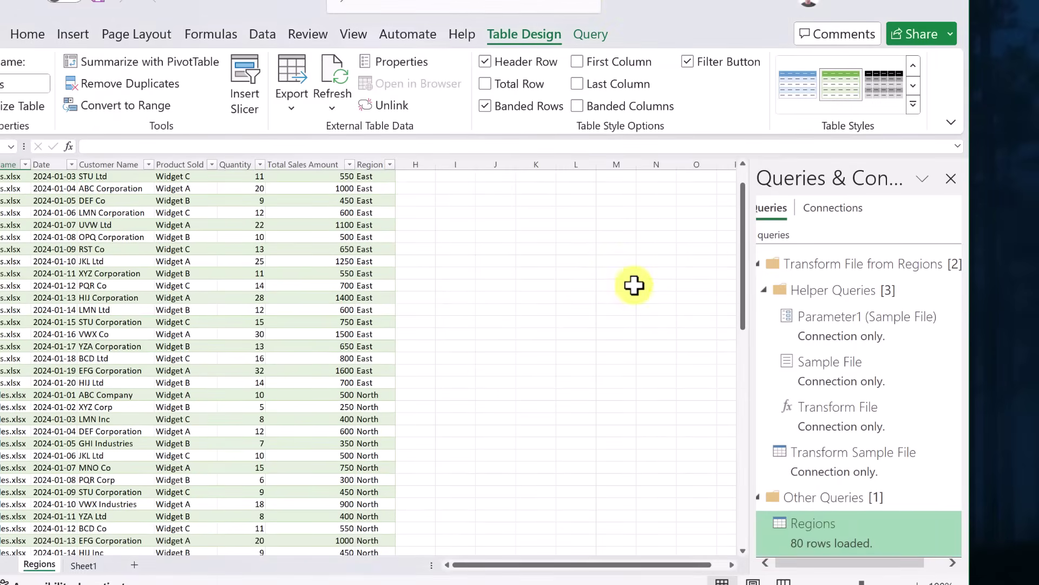
pyautogui.click(264, 33)
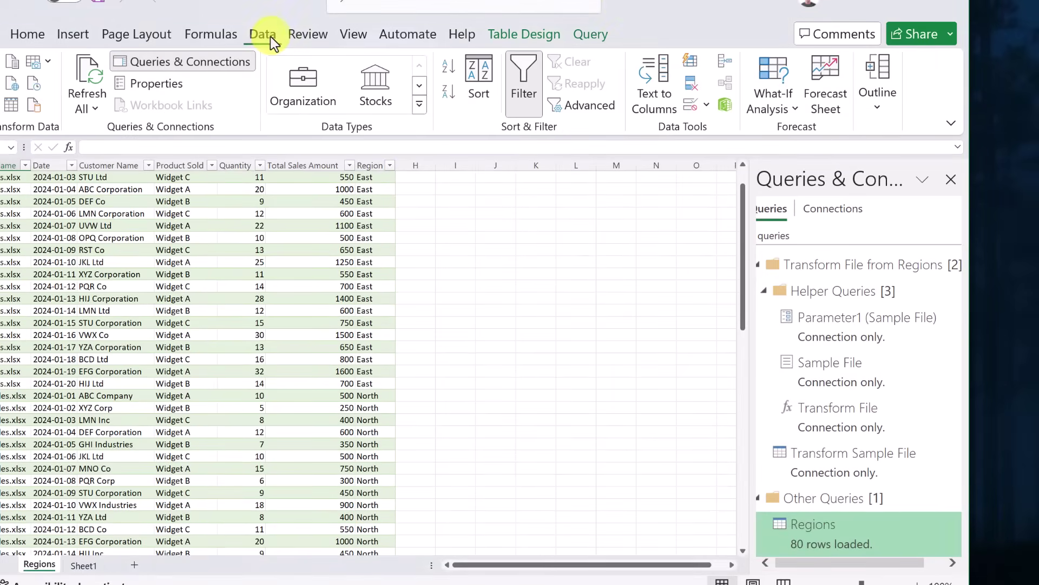
pyautogui.click(94, 82)
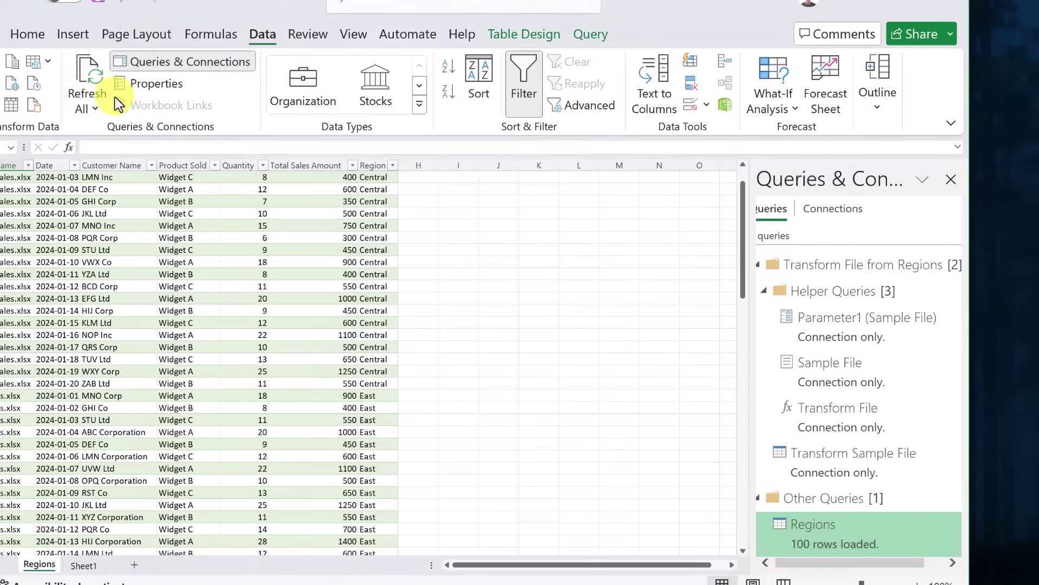